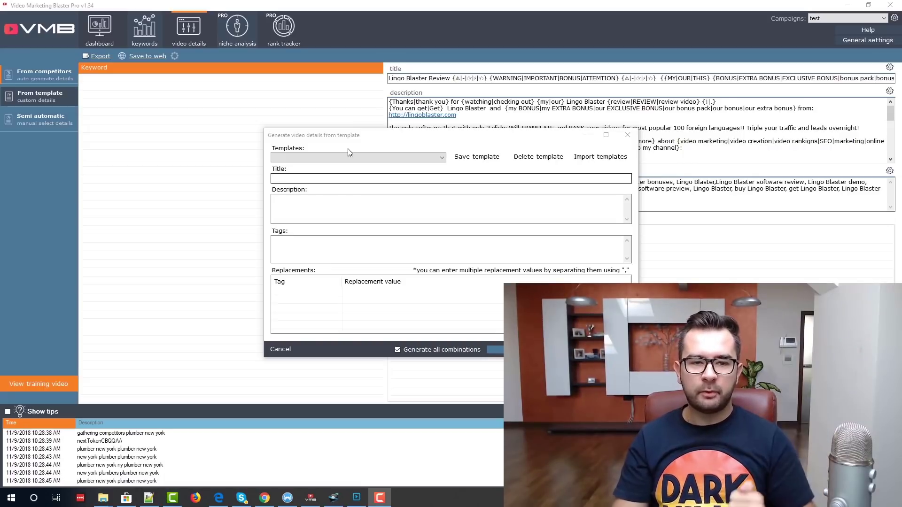
- Load the launch jacking template from the saved Templates list
left_click(412, 161)
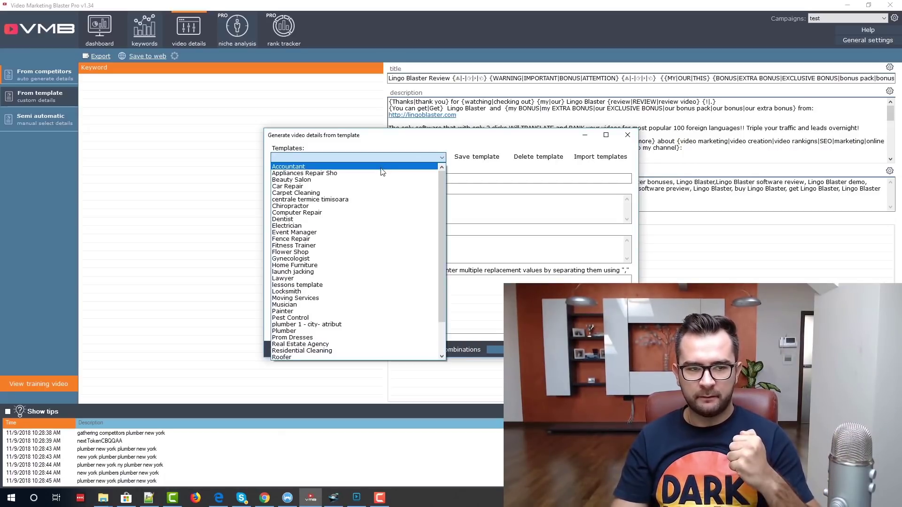
scroll(380, 207, "down", 2)
left_click(346, 337)
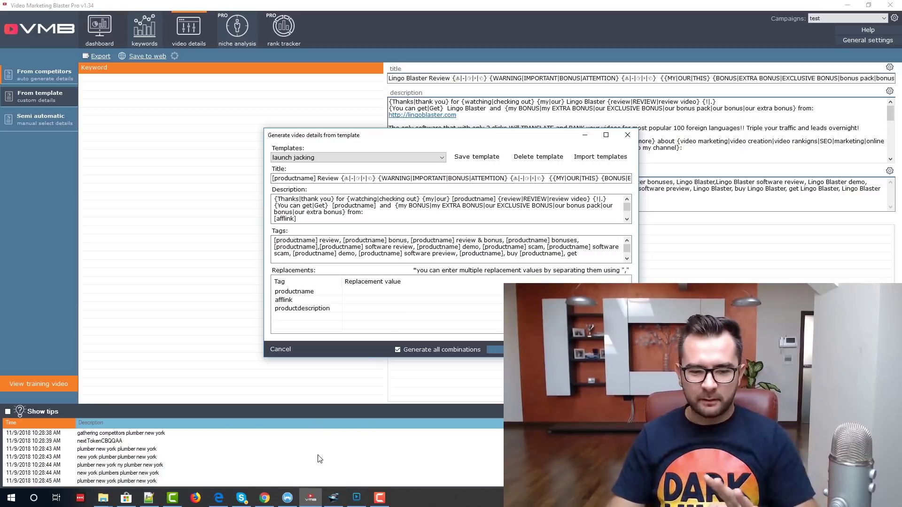
- Copy the two-line BizAnimate Pro headline from its JV page in Chrome
left_click(265, 498)
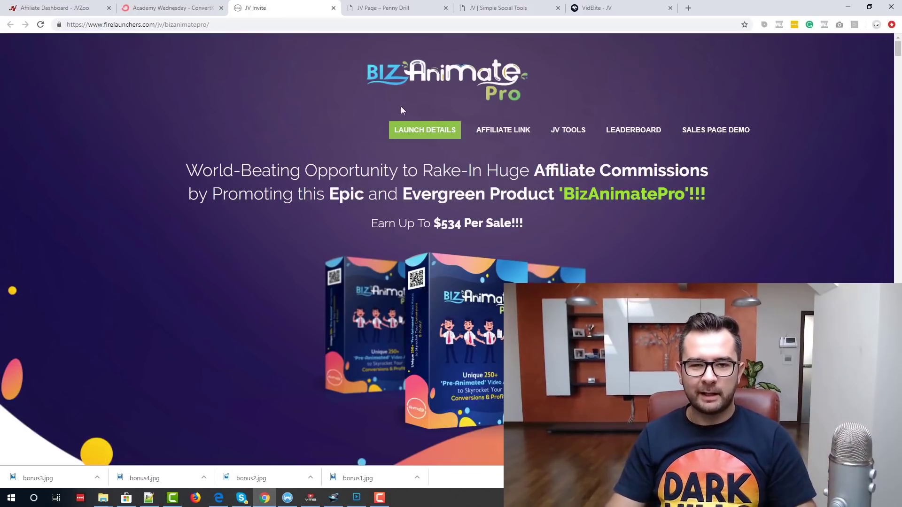
left_click_drag(174, 167, 624, 220)
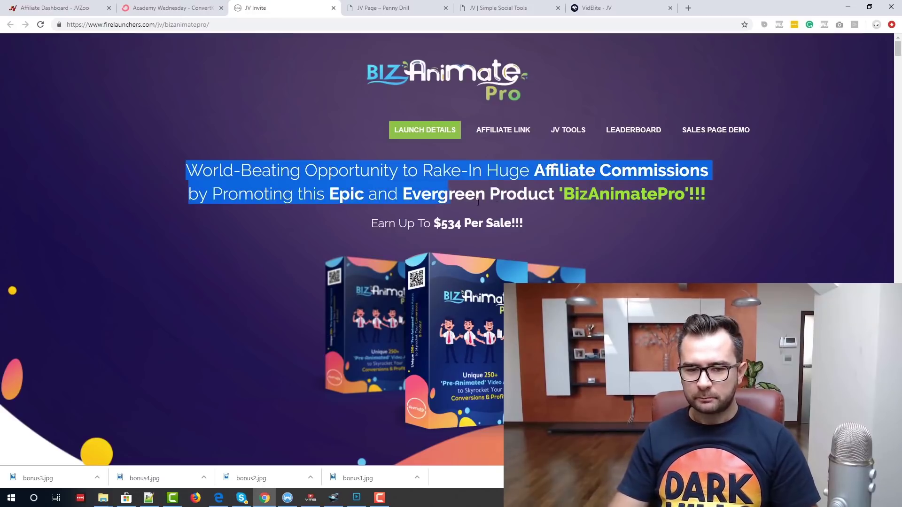
left_click(762, 206)
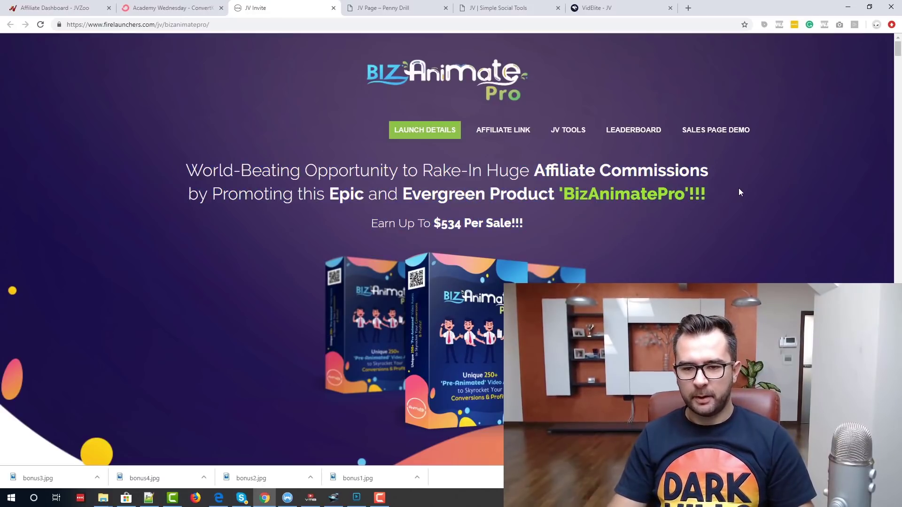
left_click_drag(738, 193, 254, 194)
key("alt+Tab")
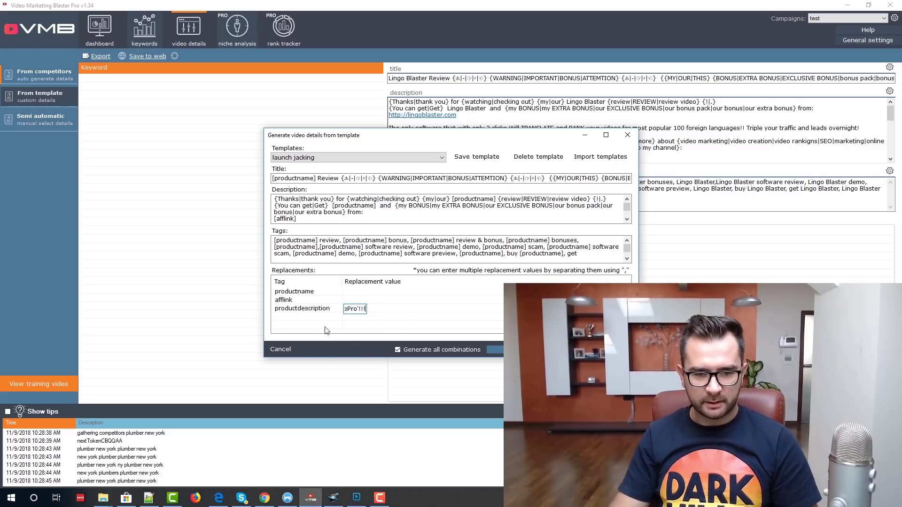
left_click(266, 499)
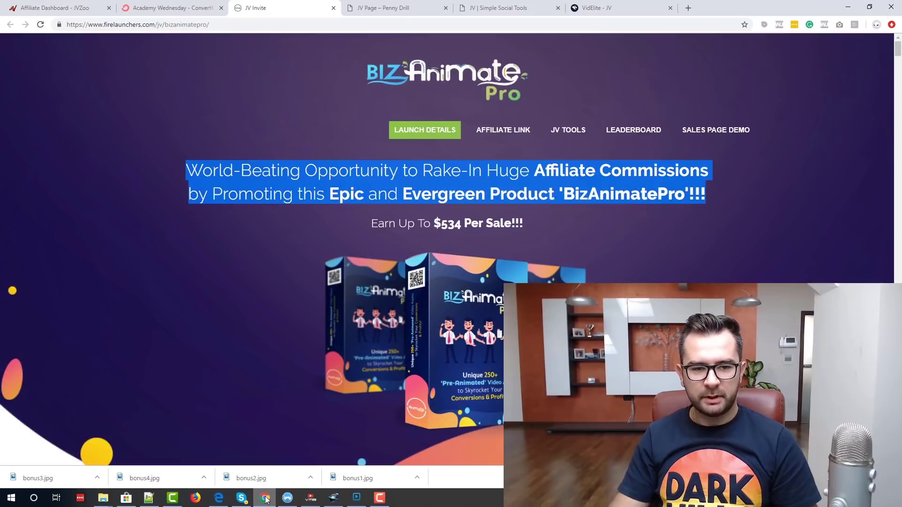
- Set productname to Biz Animate PRO, add the afflink, and generate its review details
left_click(265, 499)
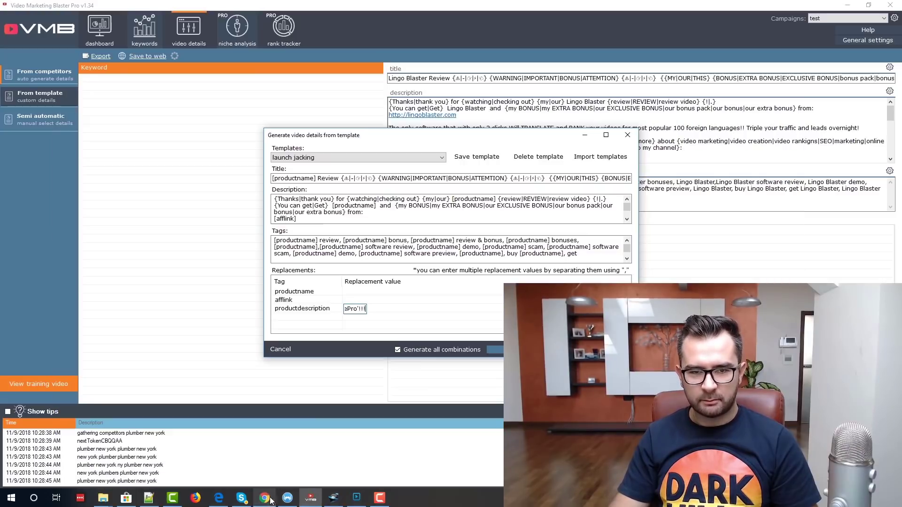
left_click(353, 291)
type("Bi")
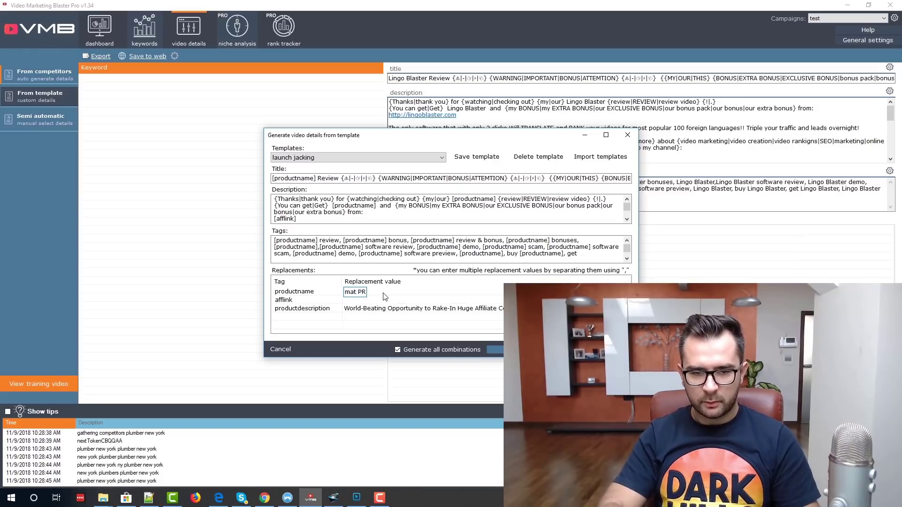
key("ctrl+Left")
key("ctrl+Left")
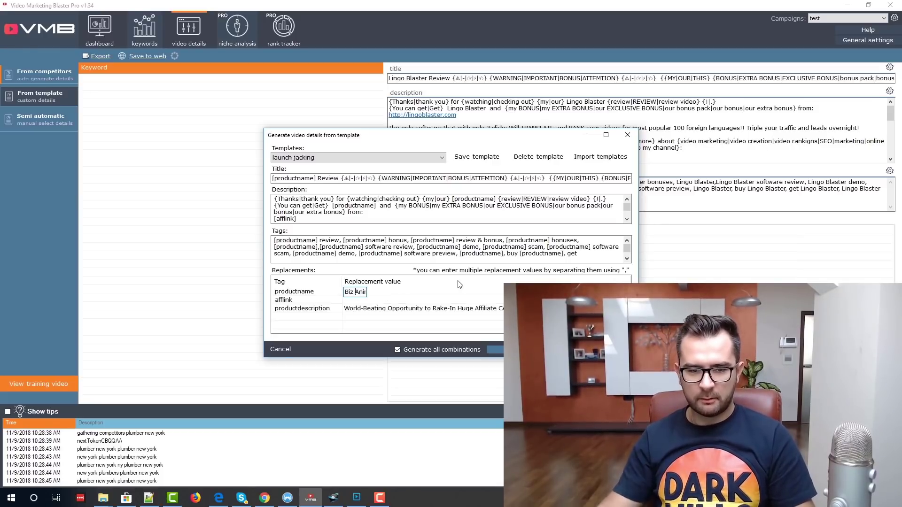
key("Return")
key("ctrl+v")
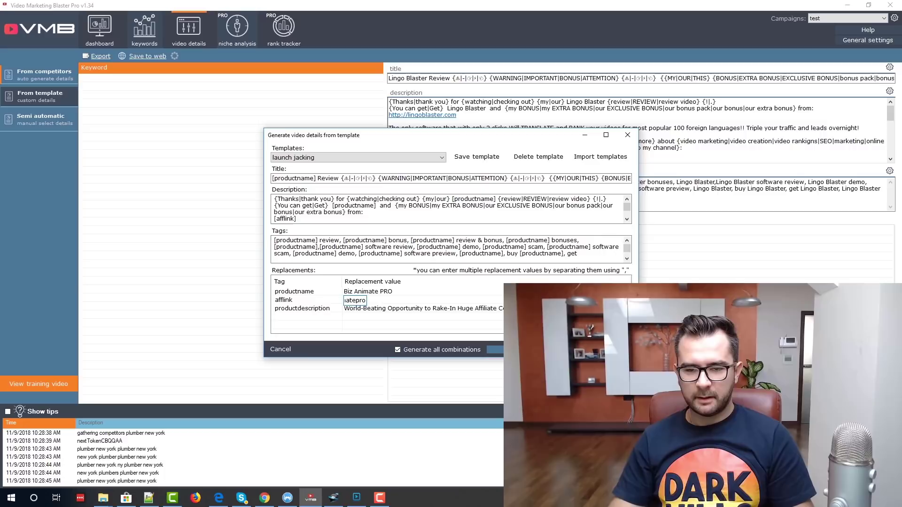
left_click(495, 350)
left_click(301, 78)
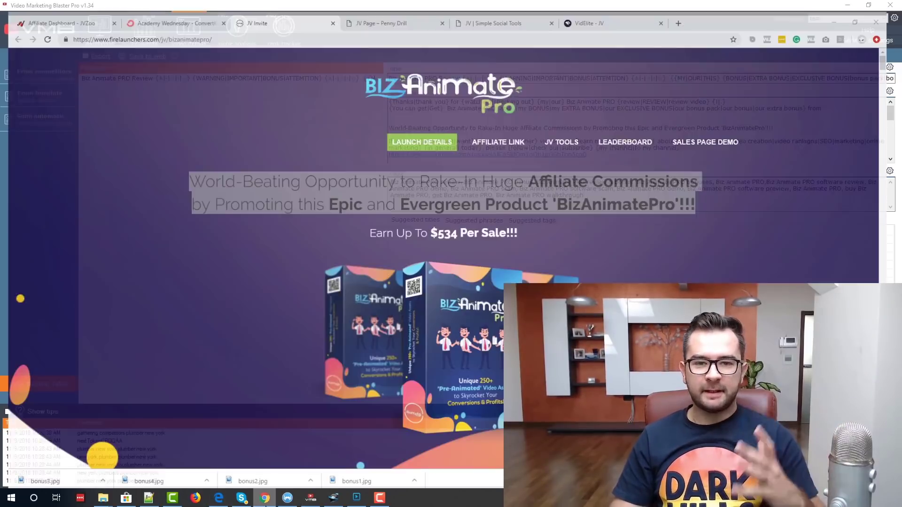
- Open the Penny Drill JV page and select its whole 'Step by step method' heading
left_click(264, 498)
left_click(396, 7)
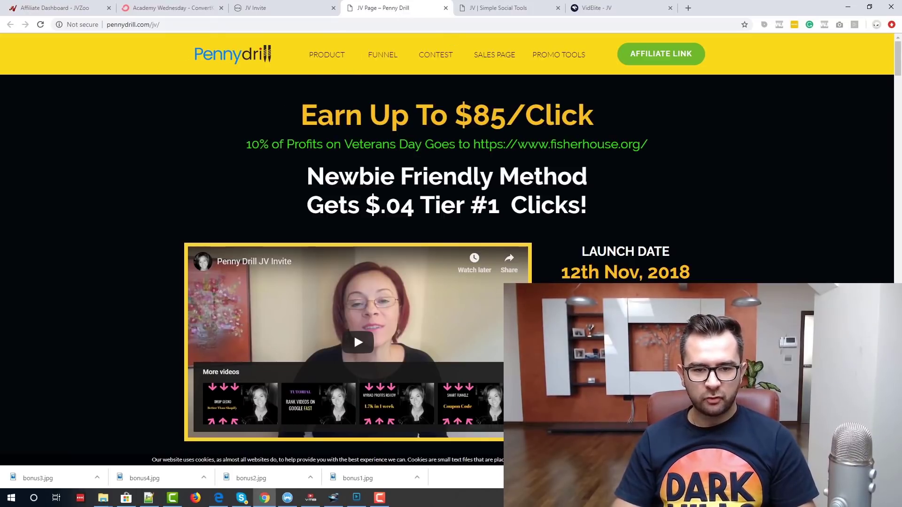
scroll(552, 246, "down", 4)
scroll(553, 246, "down", 6)
scroll(552, 245, "down", 7)
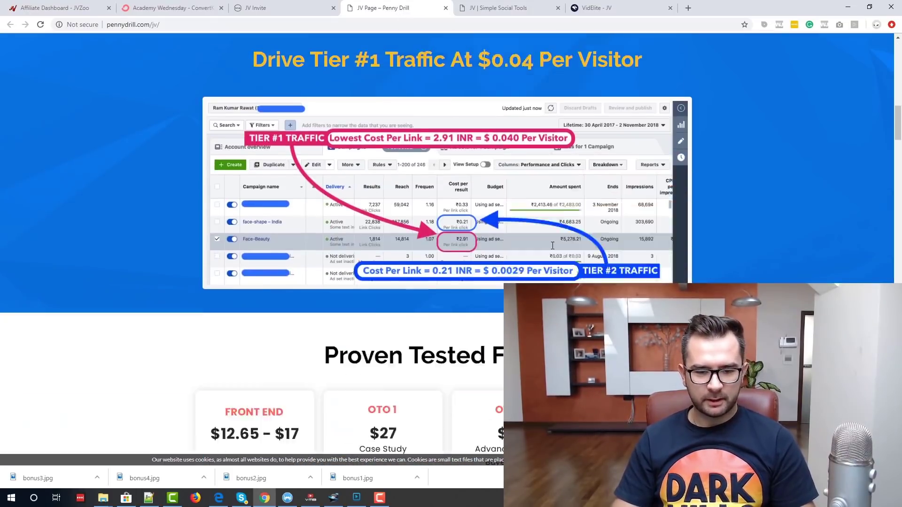
scroll(541, 249, "down", 10)
scroll(517, 249, "down", 10)
scroll(512, 247, "up", 5)
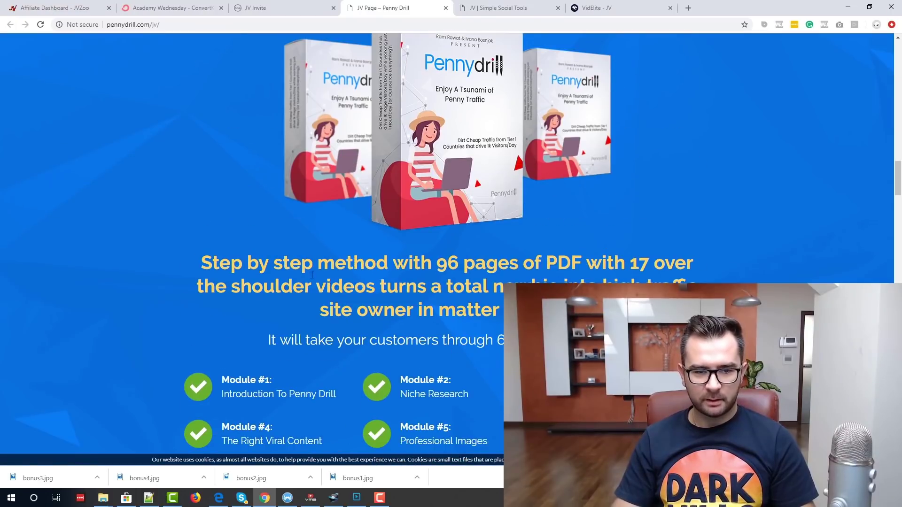
left_click_drag(221, 263, 658, 288)
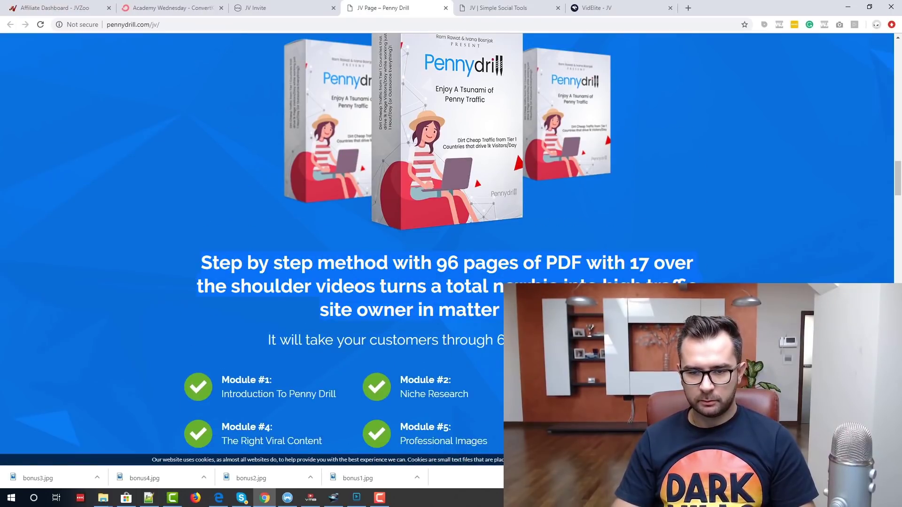
scroll(604, 135, "down", 4)
scroll(538, 188, "up", 4)
left_click(241, 209)
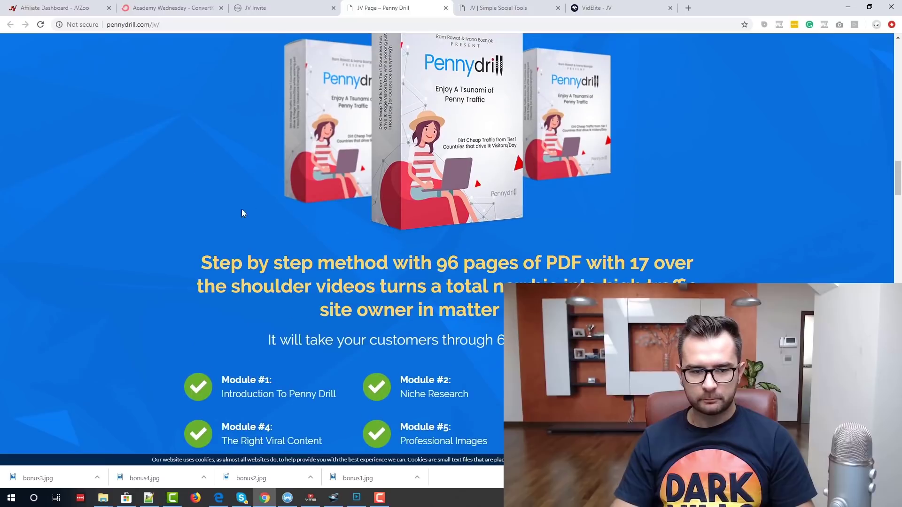
left_click_drag(315, 275, 610, 310)
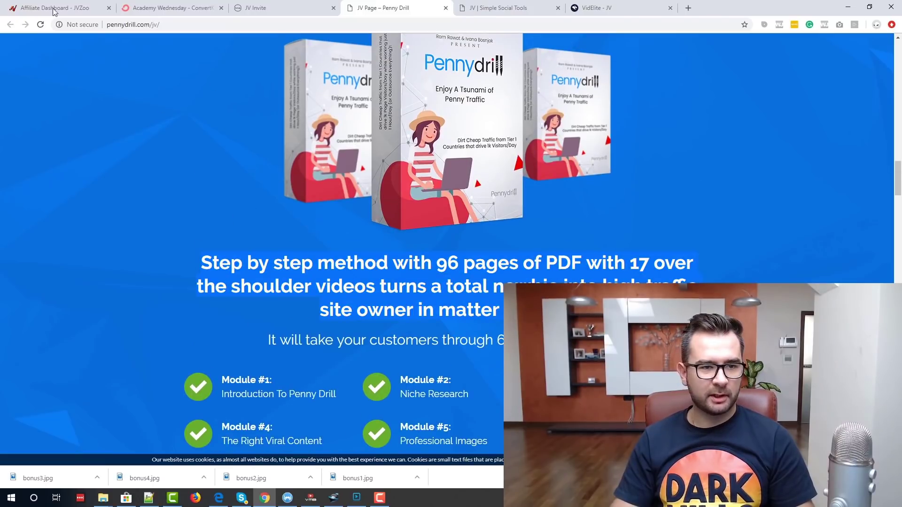
- Generate a Penny Drill review entry, pasting the copied heading as its product description
left_click(320, 504)
left_click(40, 97)
left_click(396, 291)
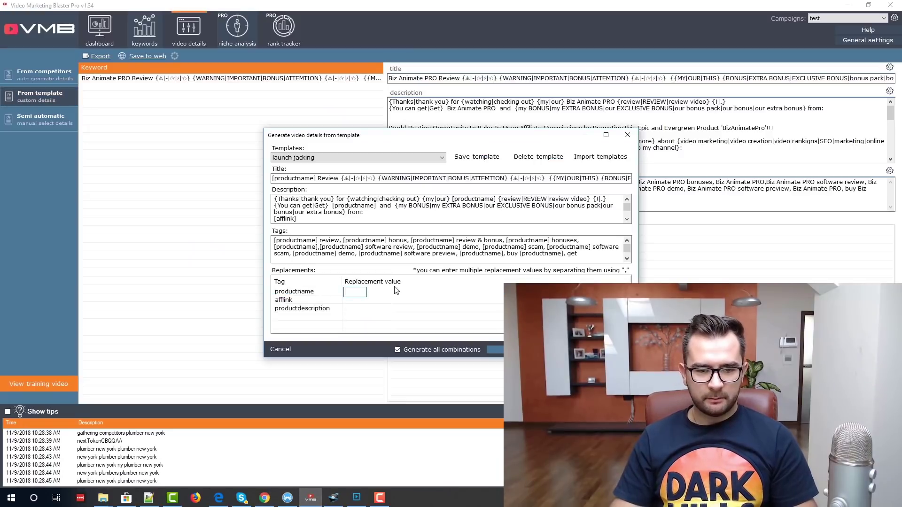
type("Penny Dri")
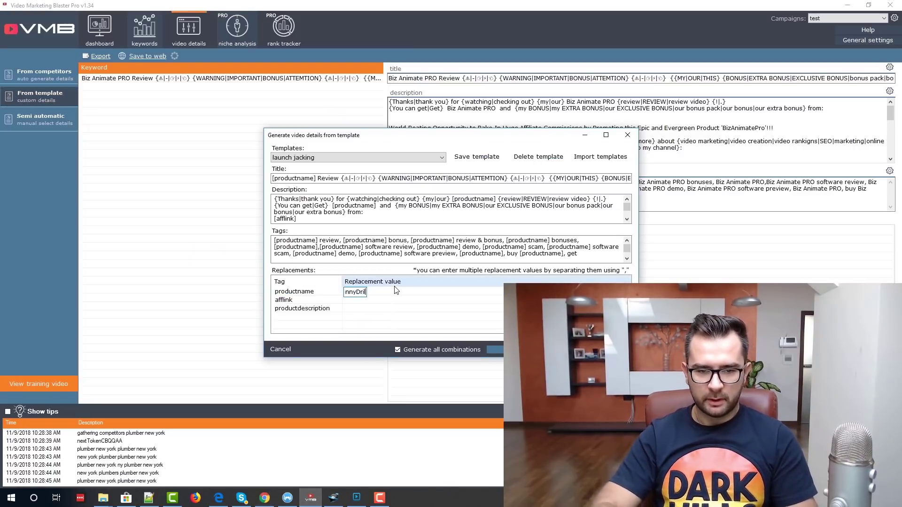
type("l")
left_click(357, 308)
key("ctrl+v")
left_click(354, 300)
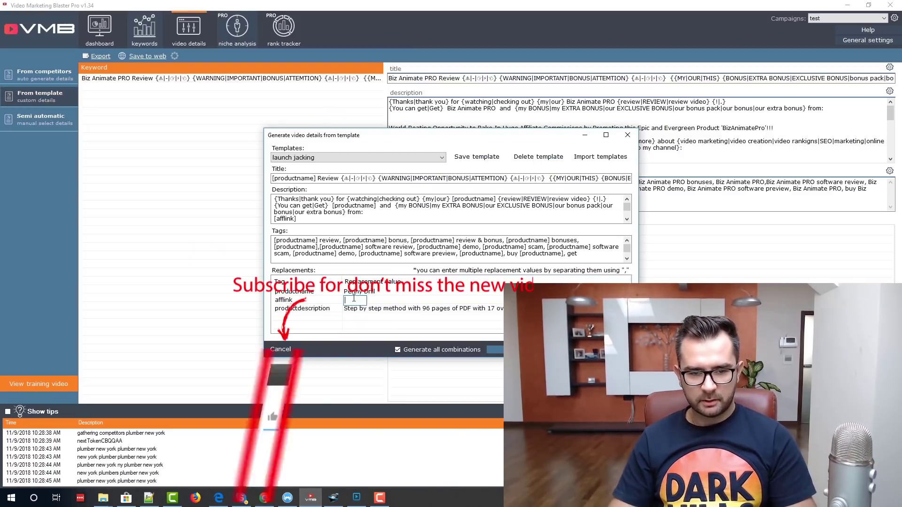
left_click(564, 349)
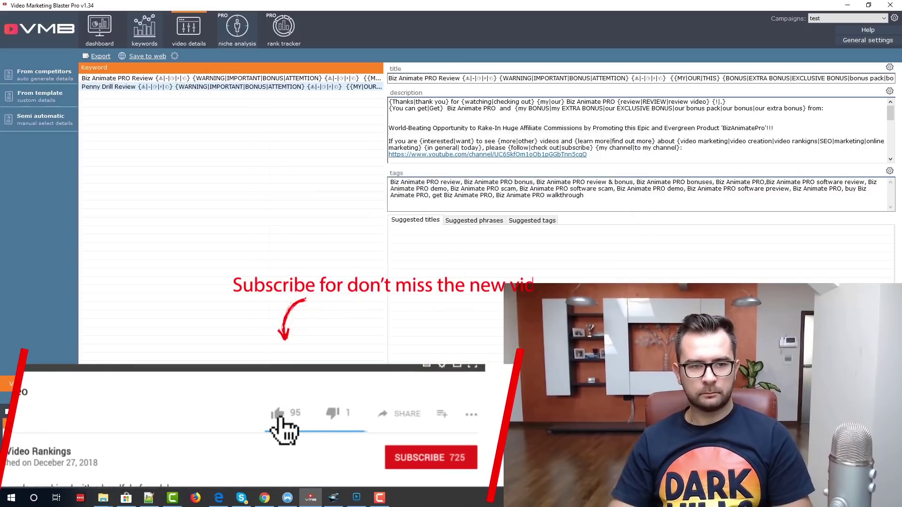
- Fill in Simple Social Tools name and afflink from its JV page, then generate its details
left_click(310, 500)
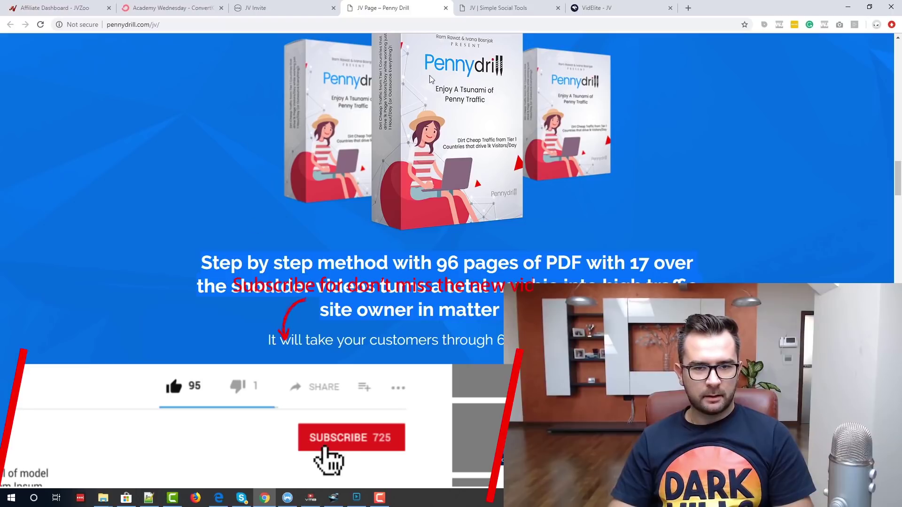
left_click(486, 8)
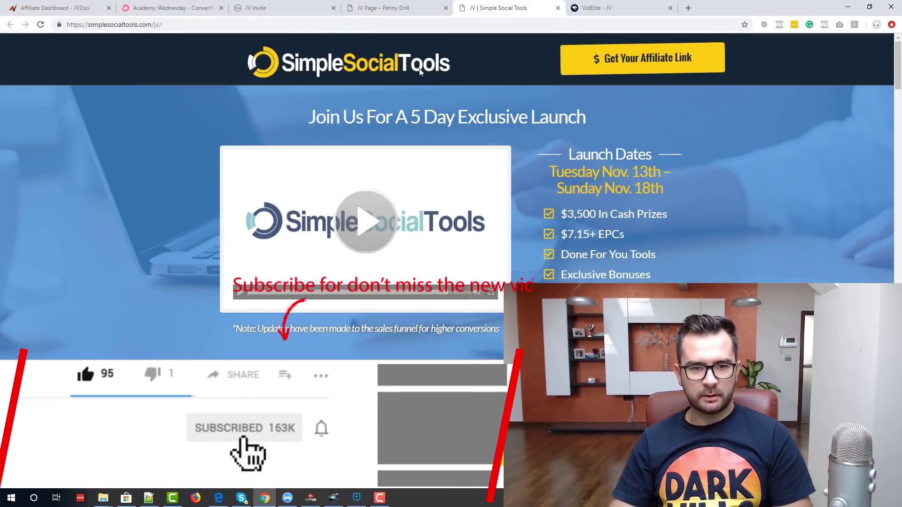
scroll(550, 135, "down", 2)
scroll(548, 136, "up", 2)
key("alt+Tab")
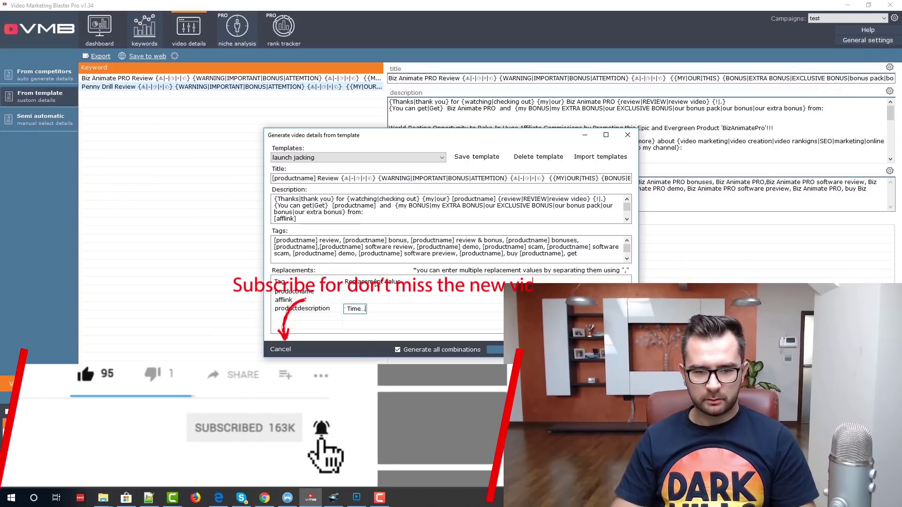
key("ctrl+v")
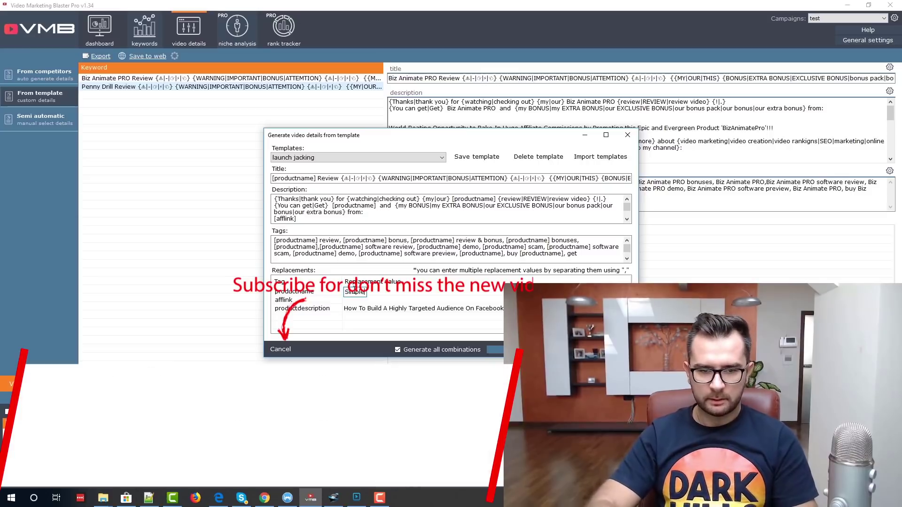
left_click(359, 300)
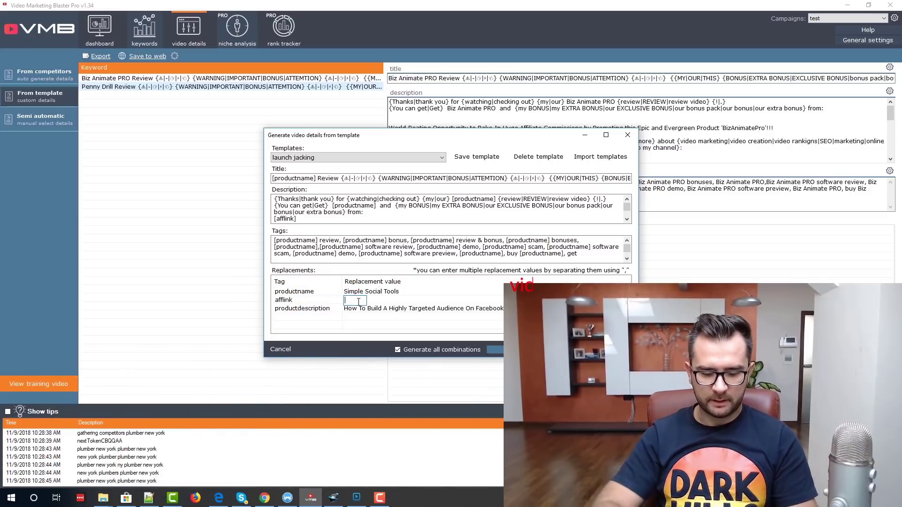
type("http")
left_click(540, 349)
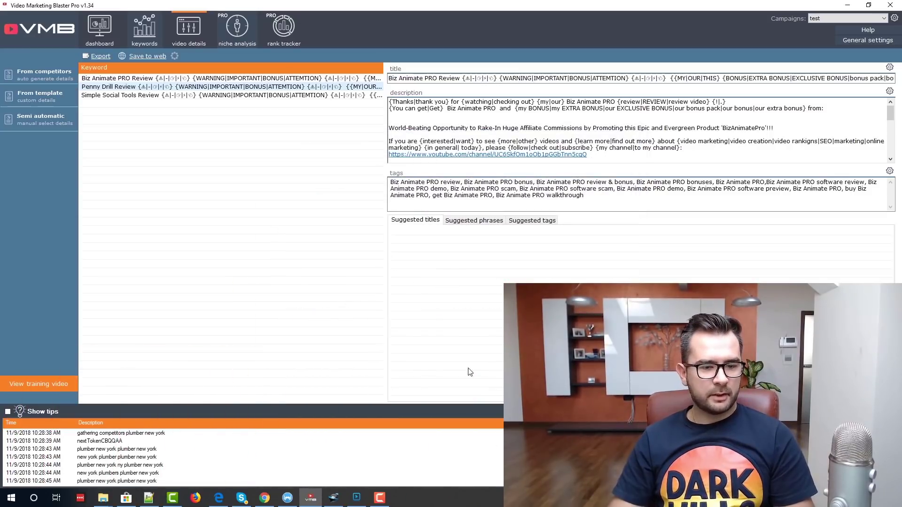
- Select the VidElite Product Overview paragraphs on its JV page, then minimize Chrome
left_click(336, 503)
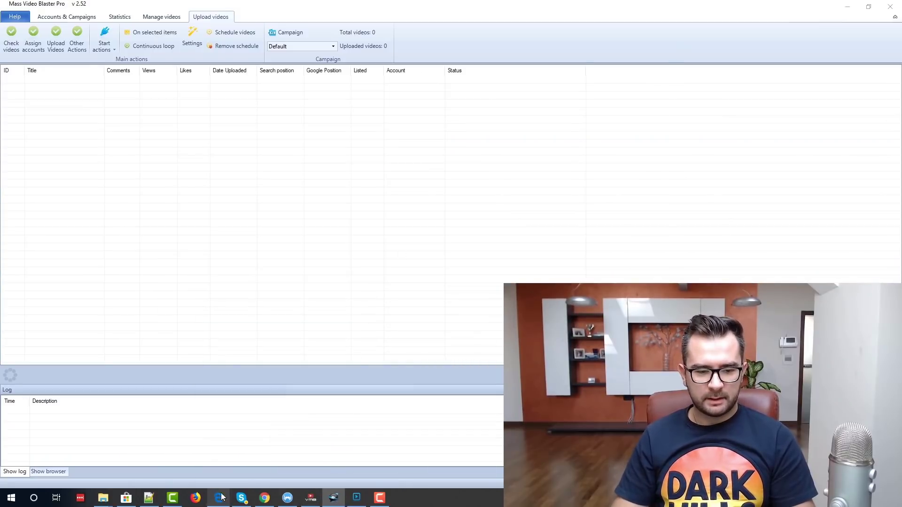
left_click(270, 503)
left_click(613, 8)
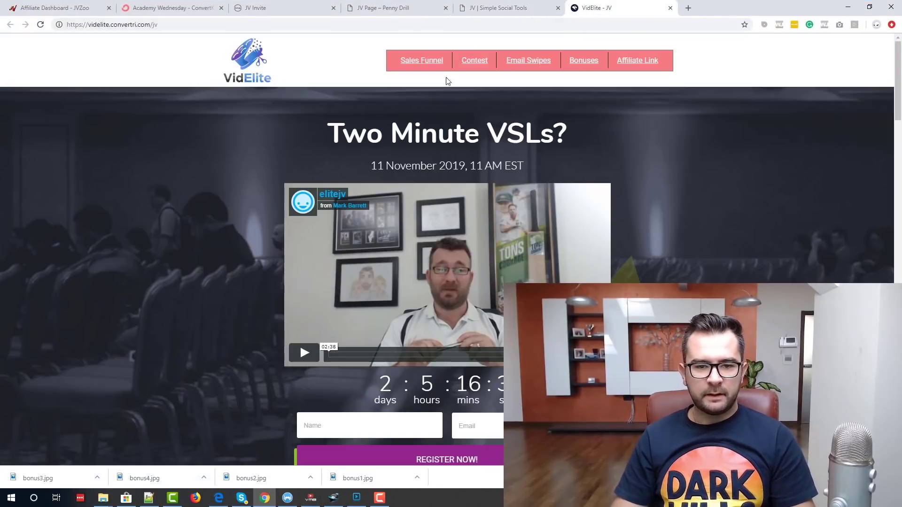
scroll(529, 174, "down", 5)
scroll(539, 213, "down", 7)
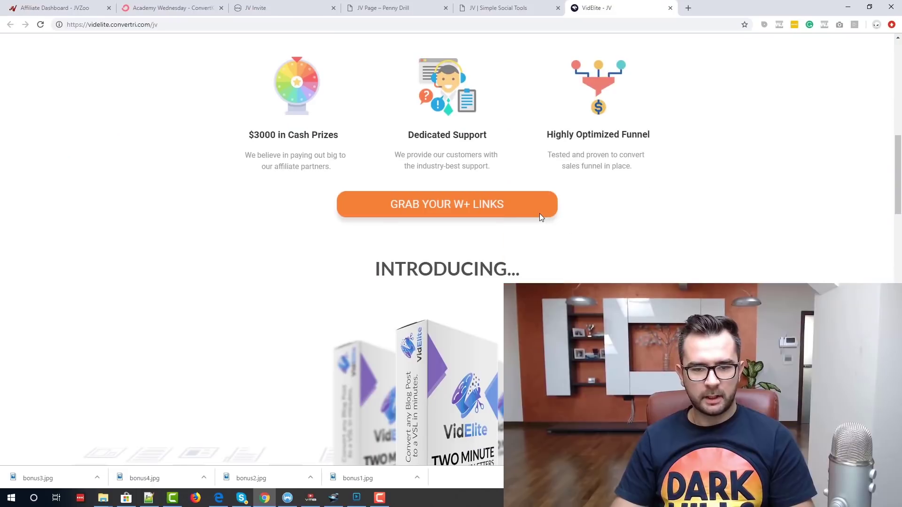
scroll(531, 212, "down", 8)
scroll(531, 214, "down", 5)
scroll(531, 215, "down", 6)
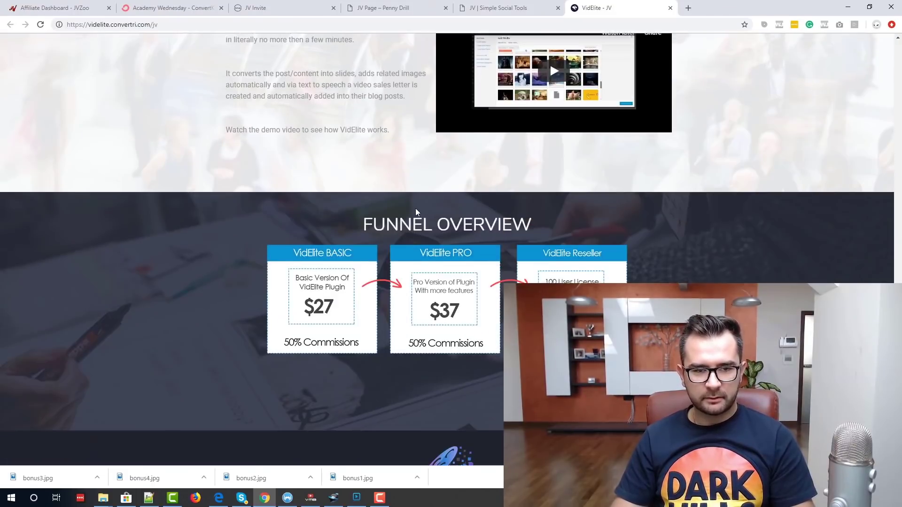
scroll(415, 211, "up", 6)
left_click_drag(217, 343, 292, 343)
left_click(224, 347)
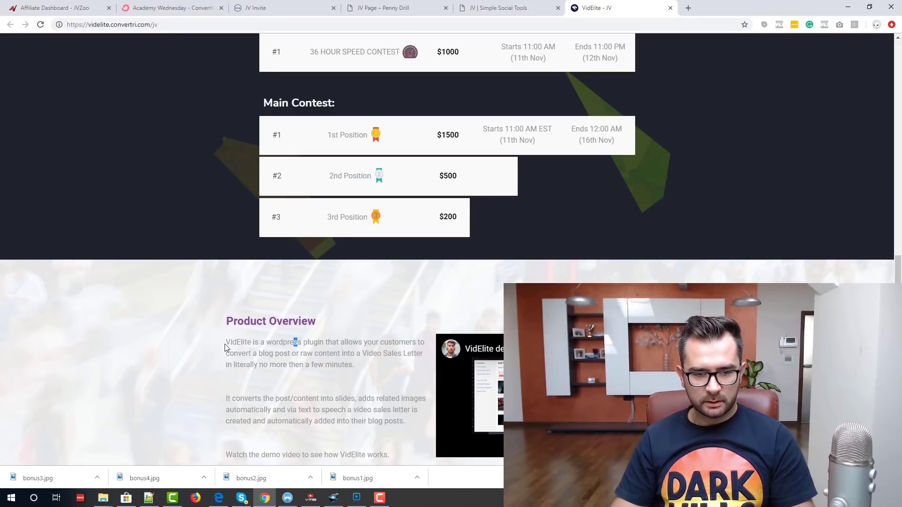
left_click_drag(226, 344, 402, 324)
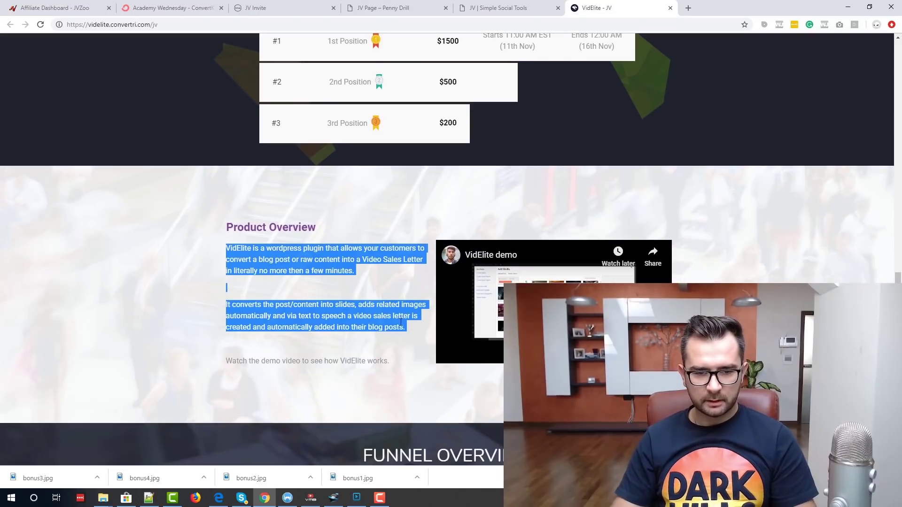
left_click(846, 8)
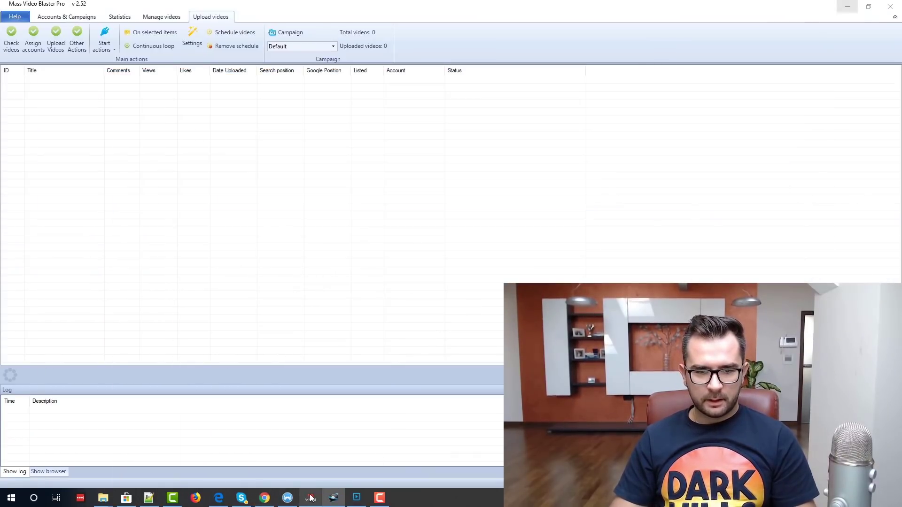
- Reload the launch jacking template via From template, replacing the current details
left_click(311, 498)
left_click(74, 93)
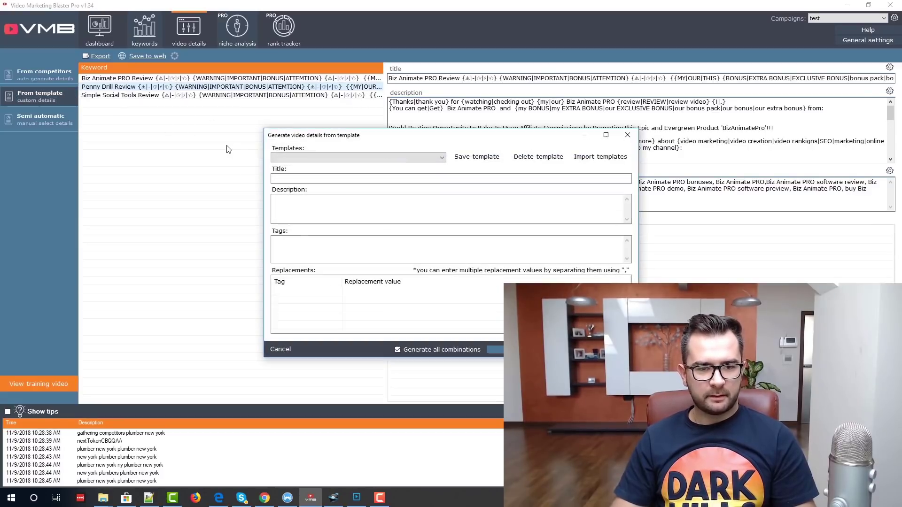
left_click(312, 157)
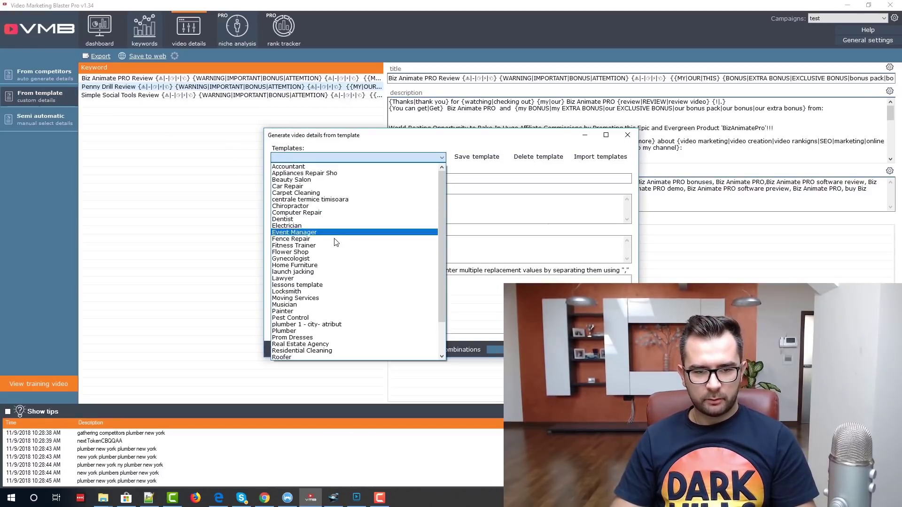
left_click(336, 272)
left_click(482, 279)
left_click(374, 295)
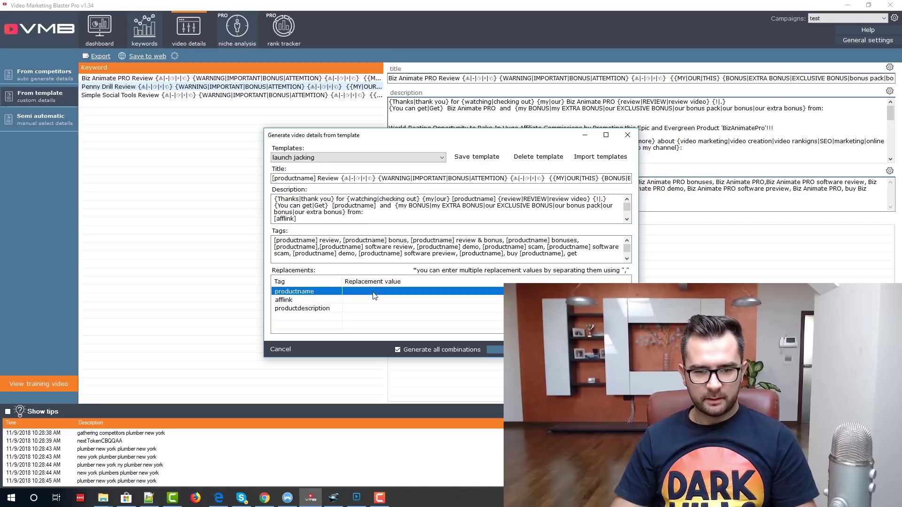
type("Vid Eli")
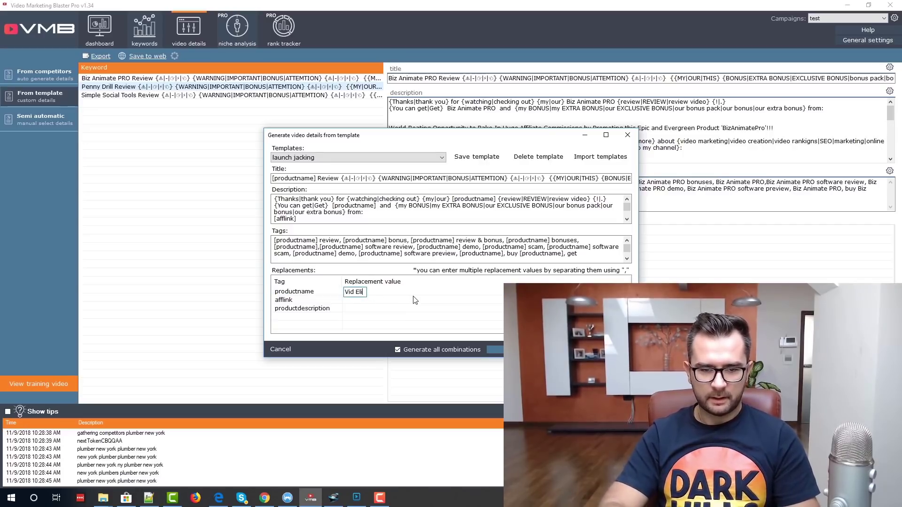
type("te")
left_click(414, 300)
type("ht")
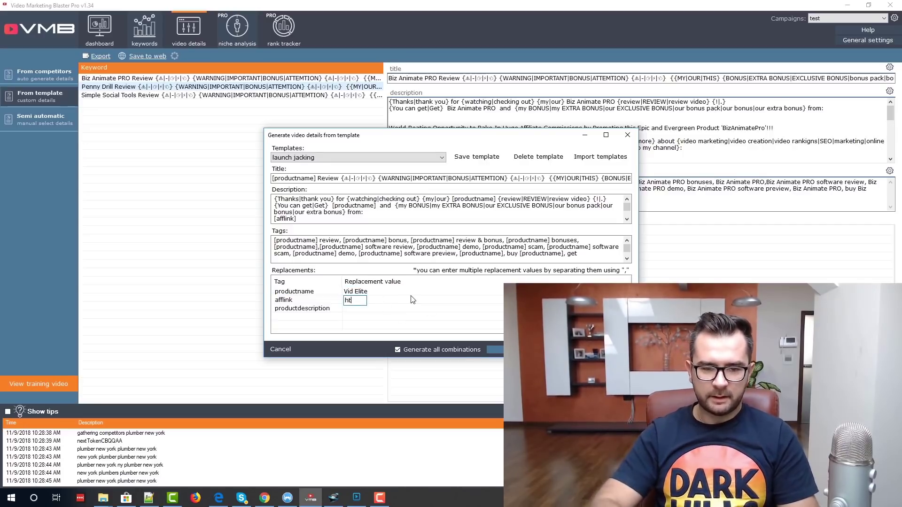
type("tp://blasterbonus.com/get-videlite")
key("Return")
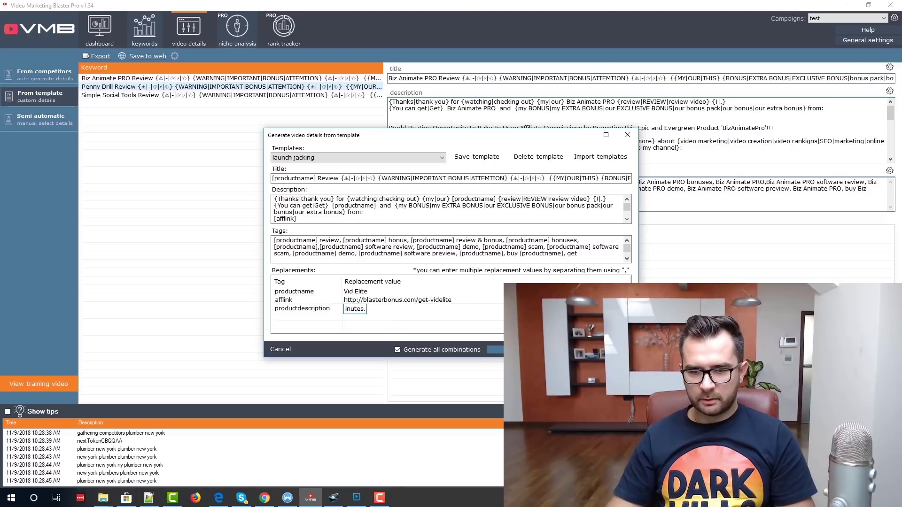
left_click(517, 350)
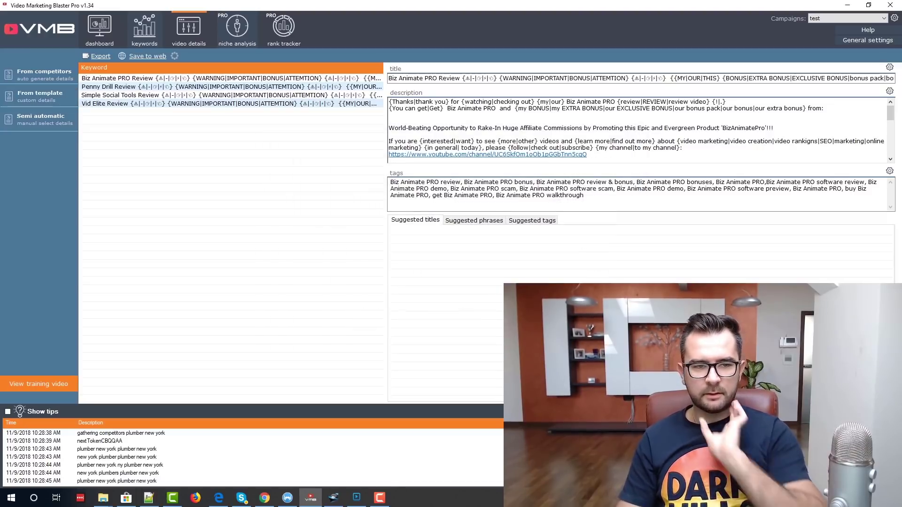
left_click_drag(228, 158, 73, 80)
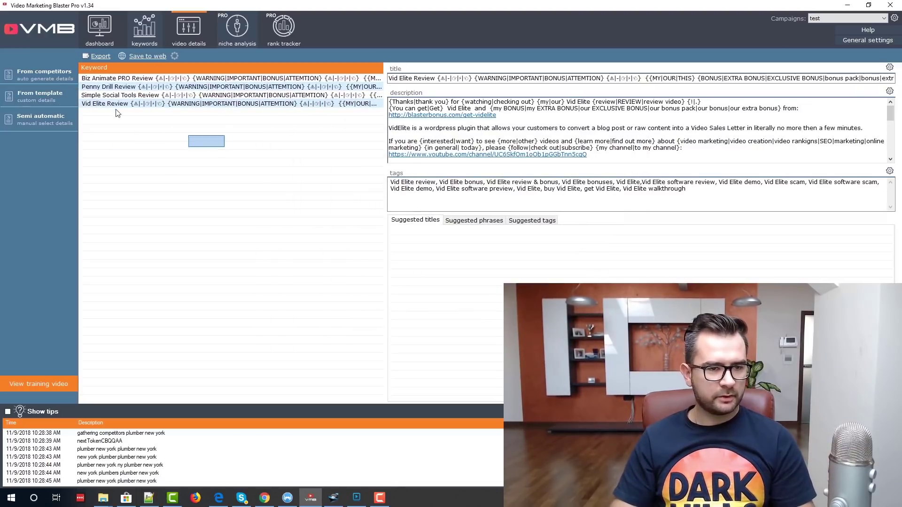
- Export the four selected rows with a video file to MVB Pro as E:\aff videoo\export.vmb
left_click(98, 55)
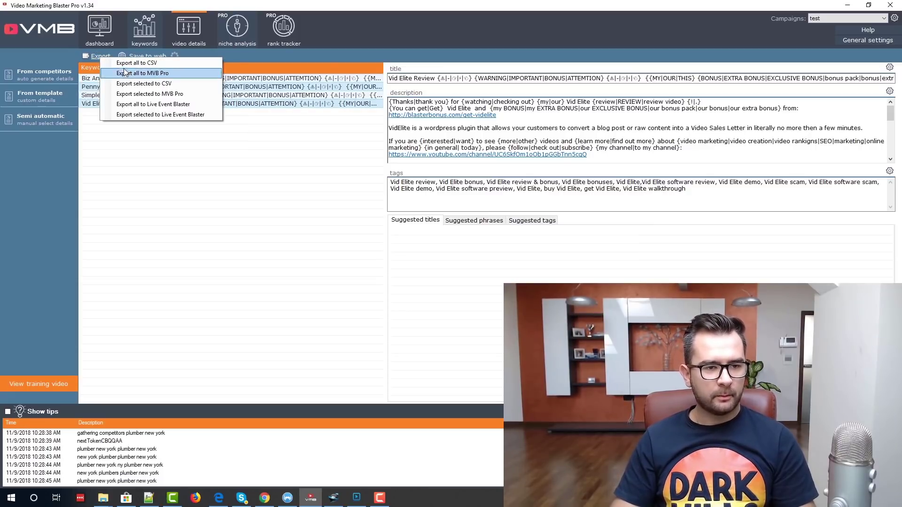
left_click(183, 96)
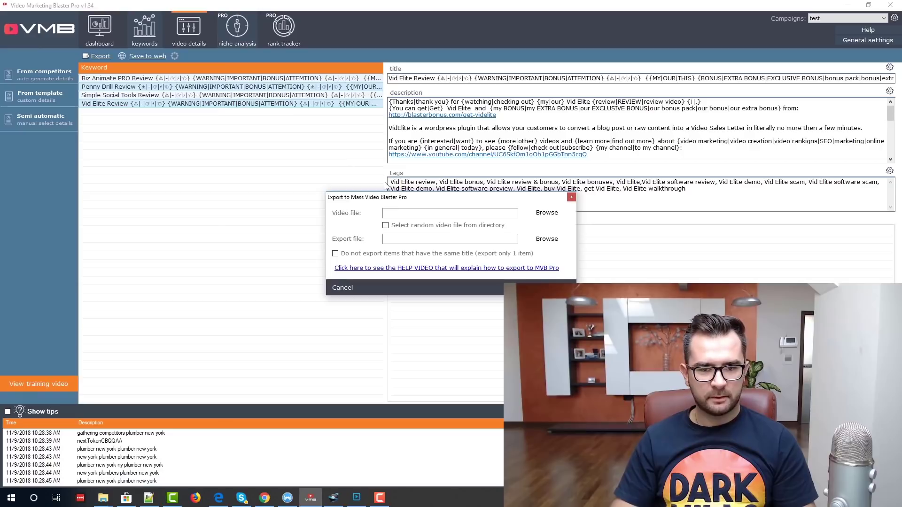
left_click(547, 212)
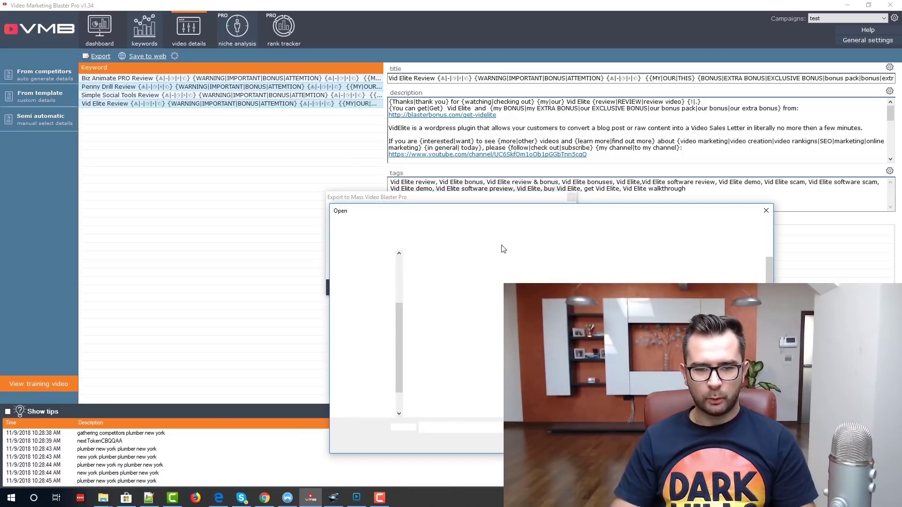
left_click(744, 443)
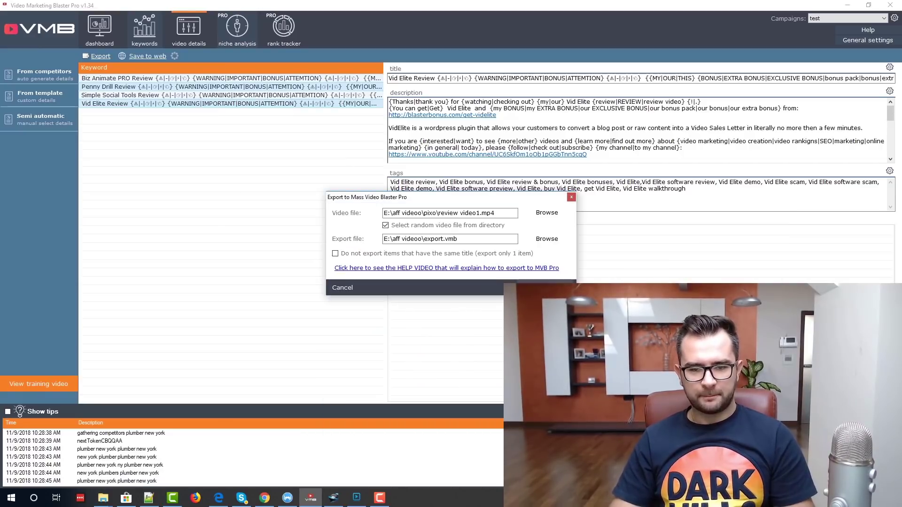
left_click(543, 286)
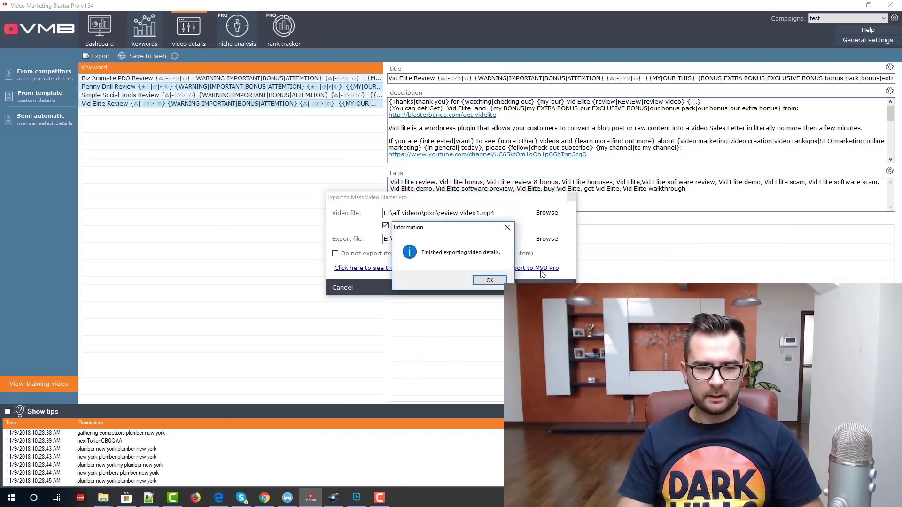
left_click(488, 282)
left_click(357, 497)
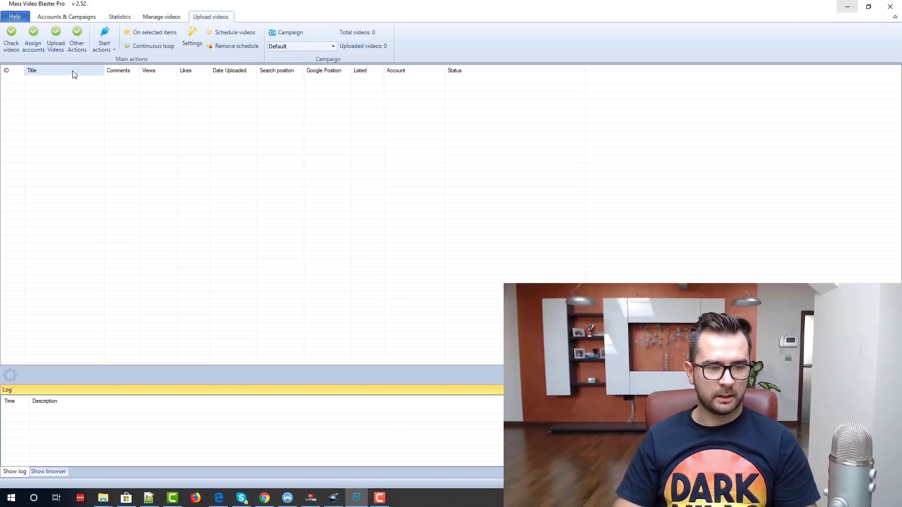
- Import the four review videos from export.vmb under Manage videos
left_click(157, 20)
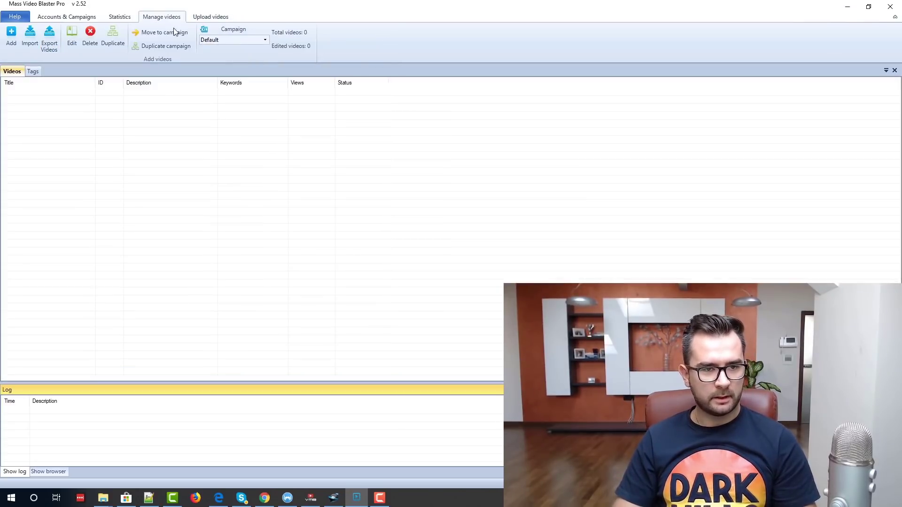
left_click(35, 40)
left_click(559, 229)
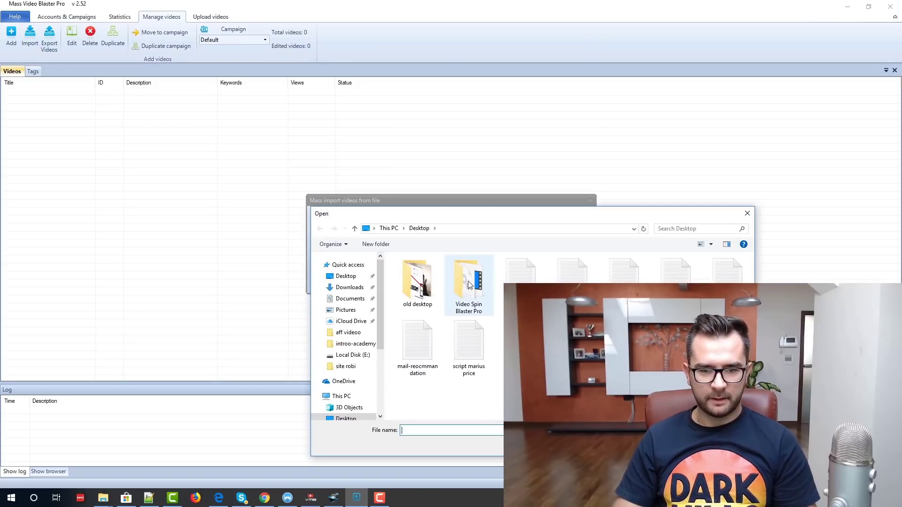
scroll(350, 390, "down", 2)
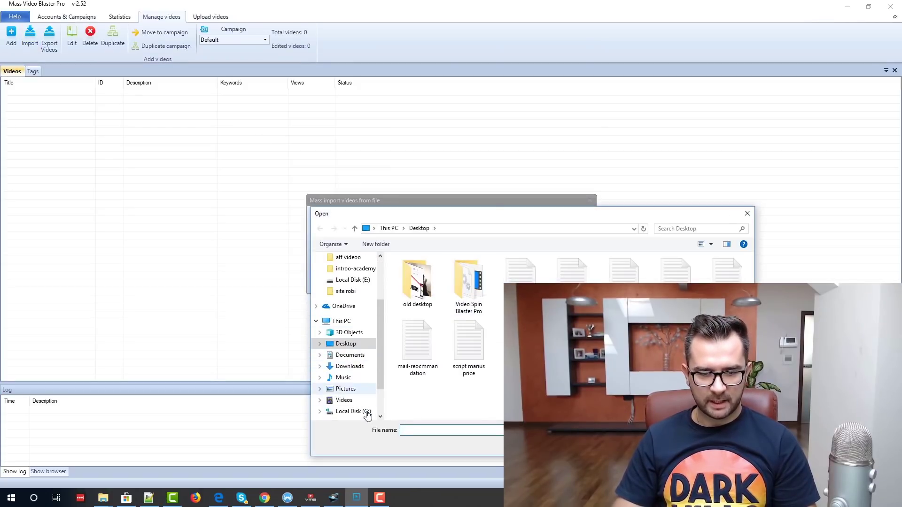
scroll(366, 408, "down", 1)
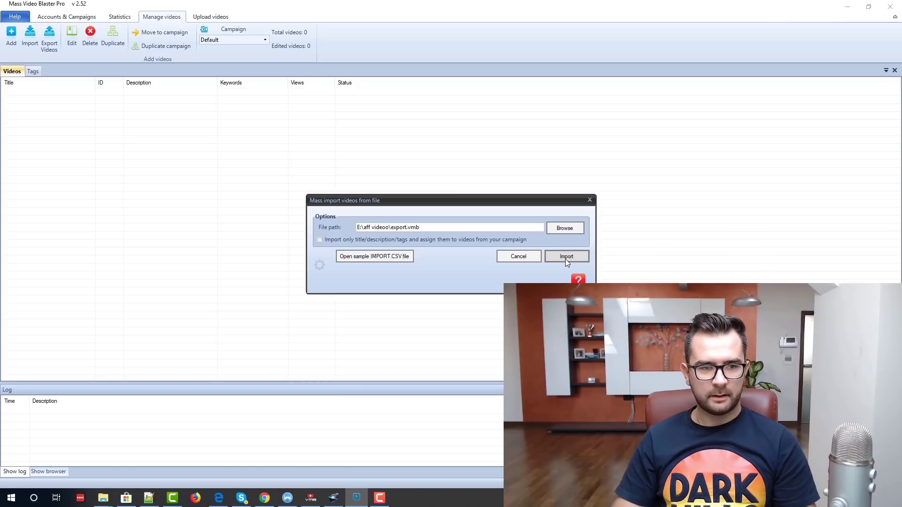
left_click(566, 257)
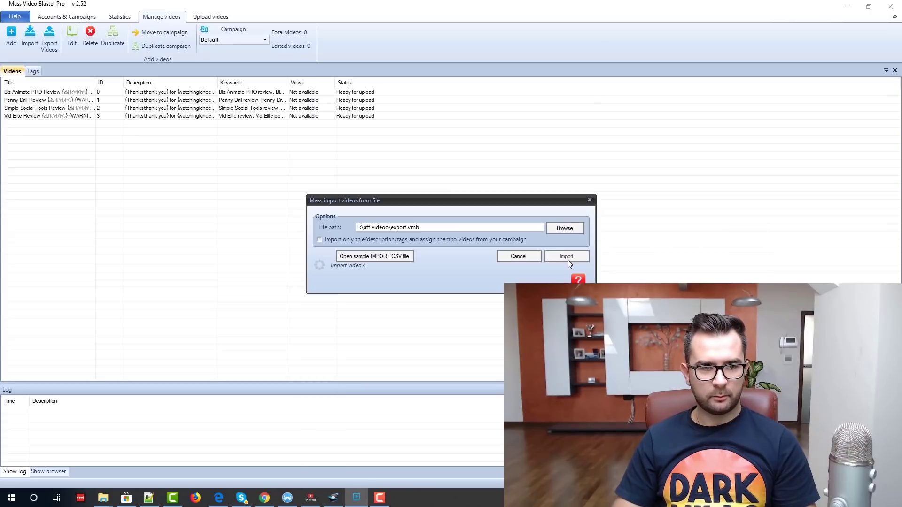
- Duplicate all four imported videos once, making eight in the list
left_click(42, 94)
left_click(43, 117, "shift")
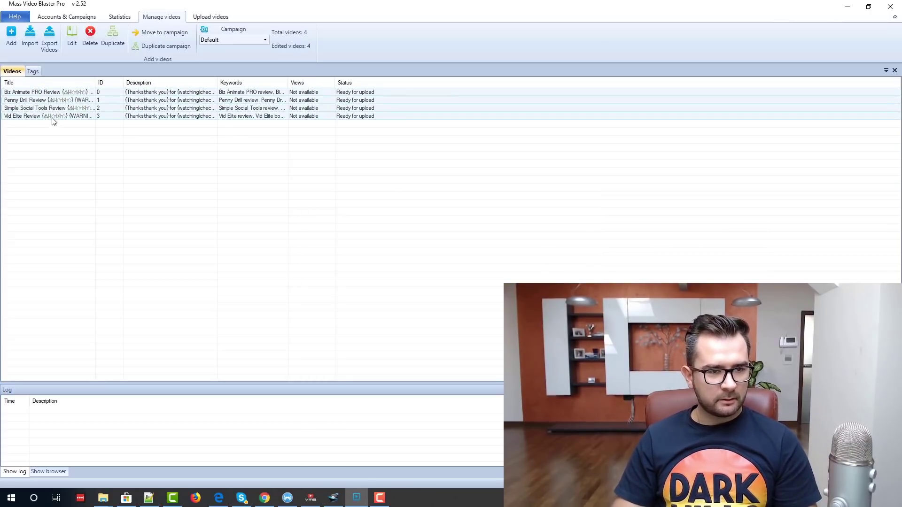
right_click(99, 108)
left_click(146, 134)
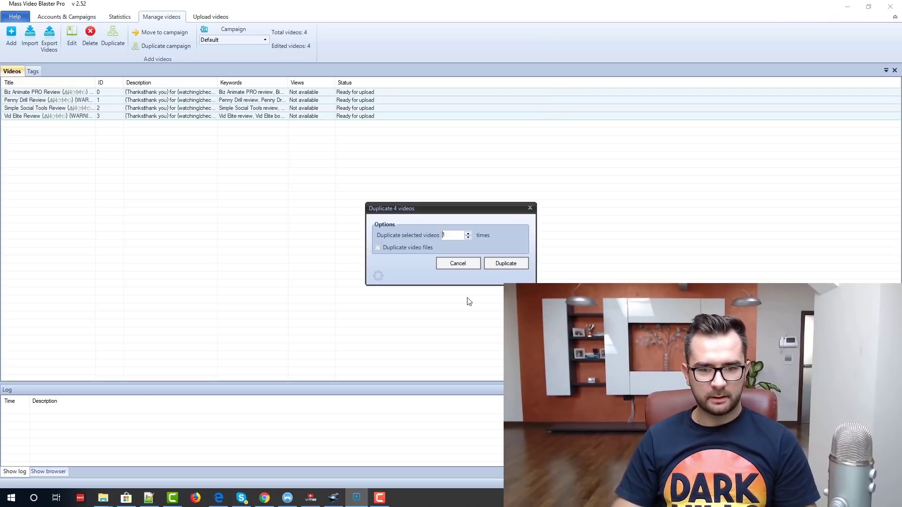
left_click(503, 263)
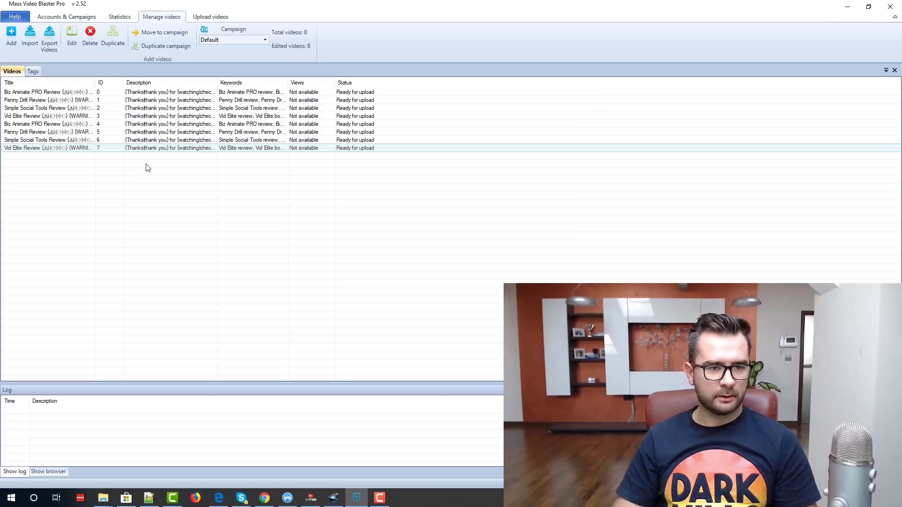
- Select all eight videos in the Upload videos list and open the Start actions choices
left_click(194, 15)
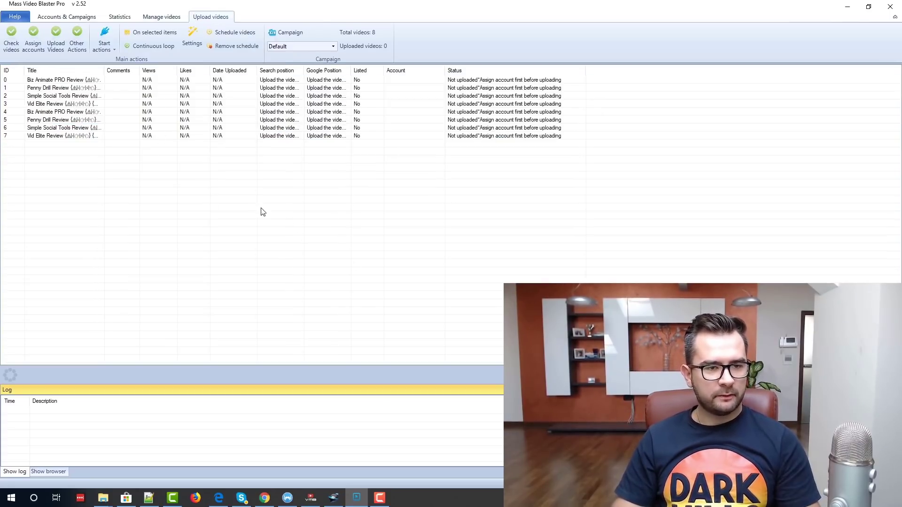
key("ctrl+a")
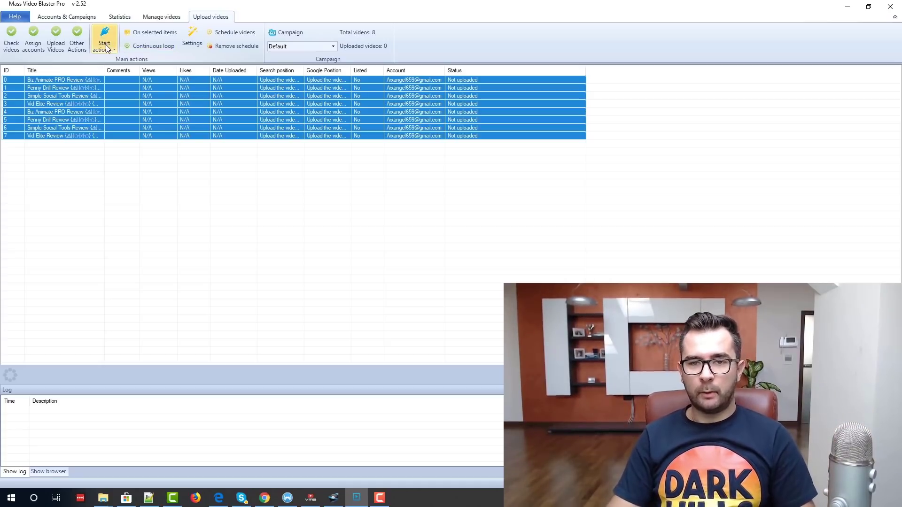
left_click(112, 50)
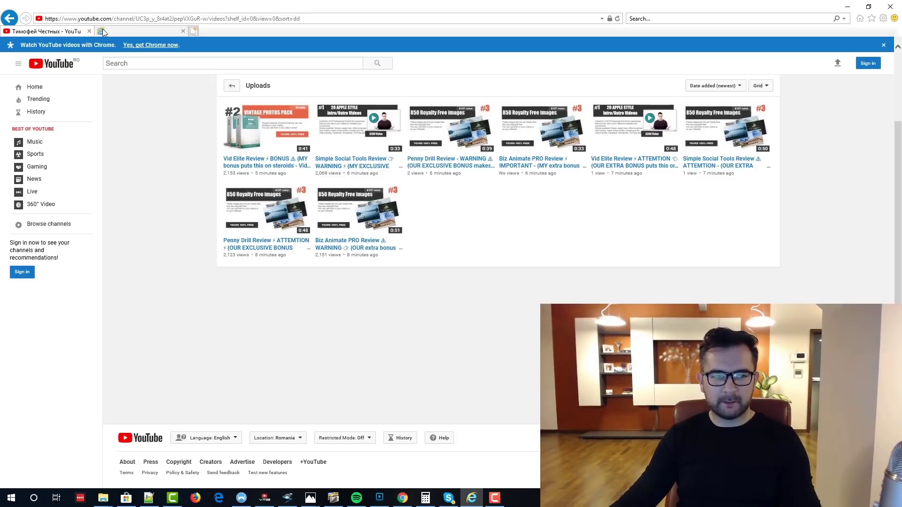
- Open YouTube in a new tab and search for 'vid elite review'
type("yout")
key("Return")
type("v")
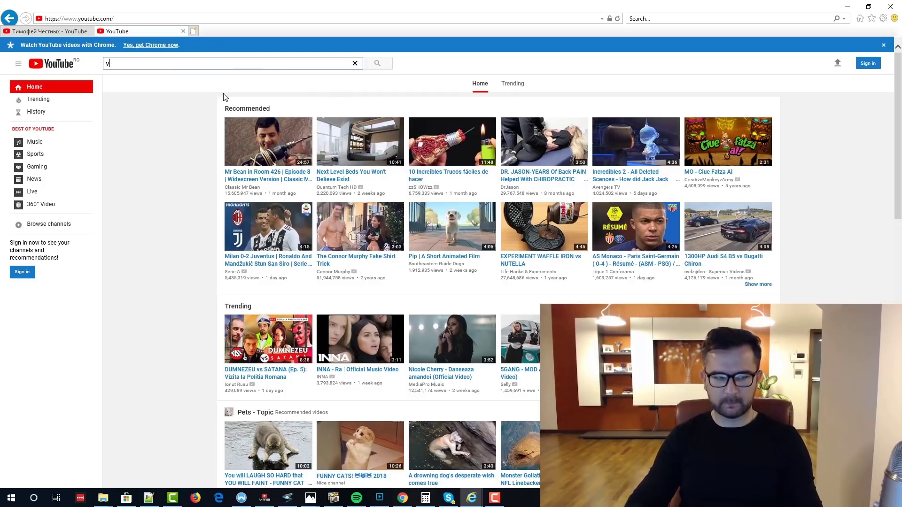
type("id elite revi")
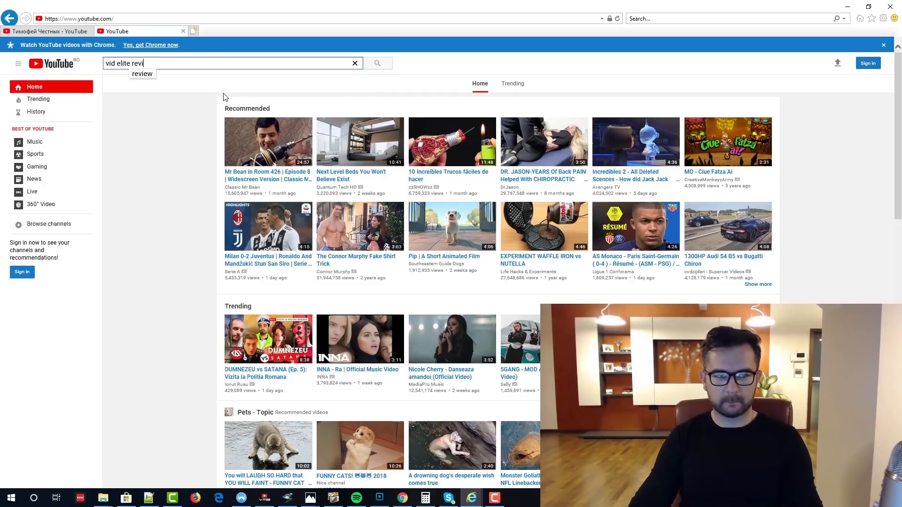
type("ew")
key("Return")
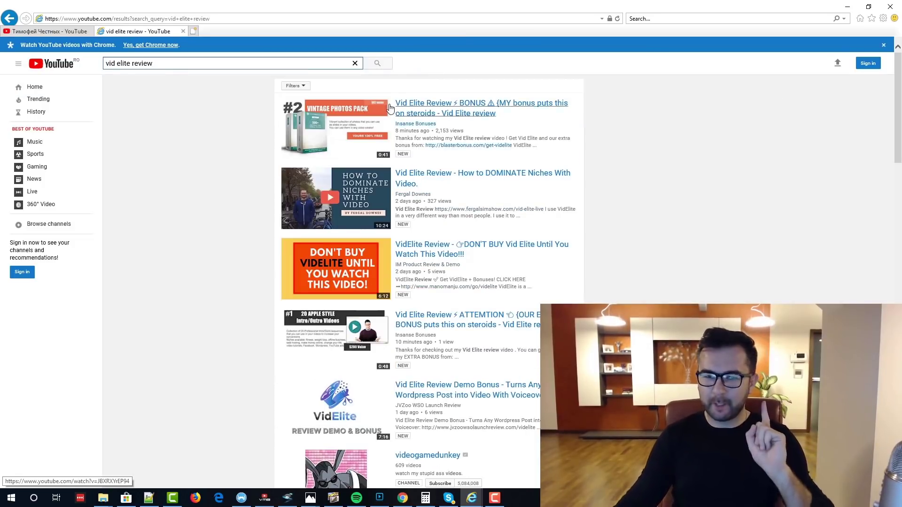
mouse_move(335, 127)
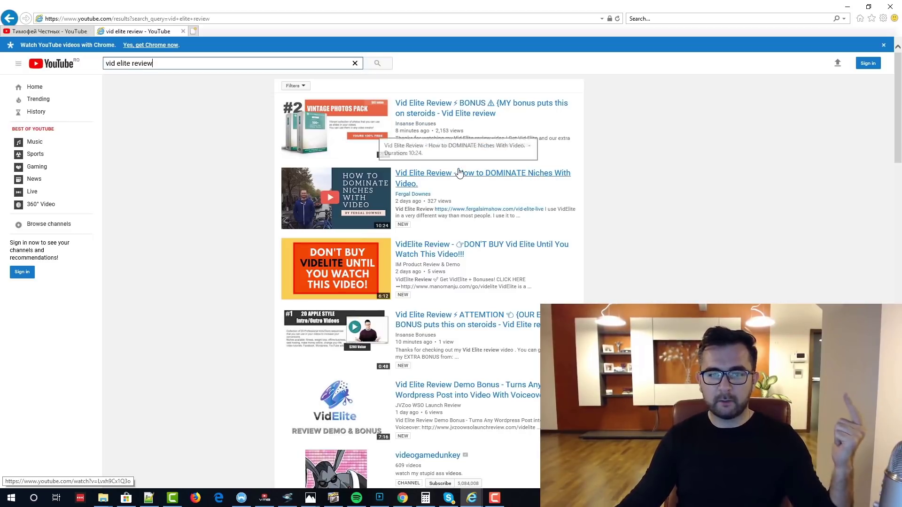
- Change the YouTube search to 'penny drill review' and scroll down through the results
left_click(51, 34)
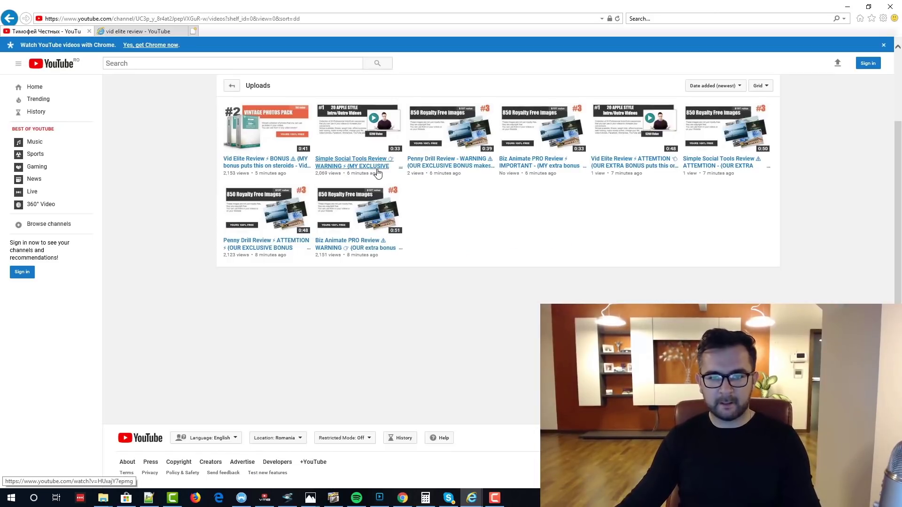
left_click(126, 31)
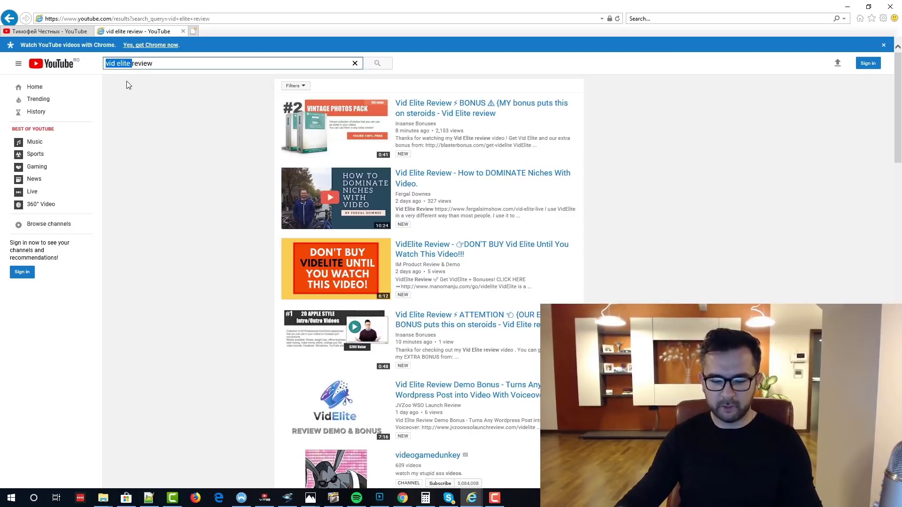
type("enny drill")
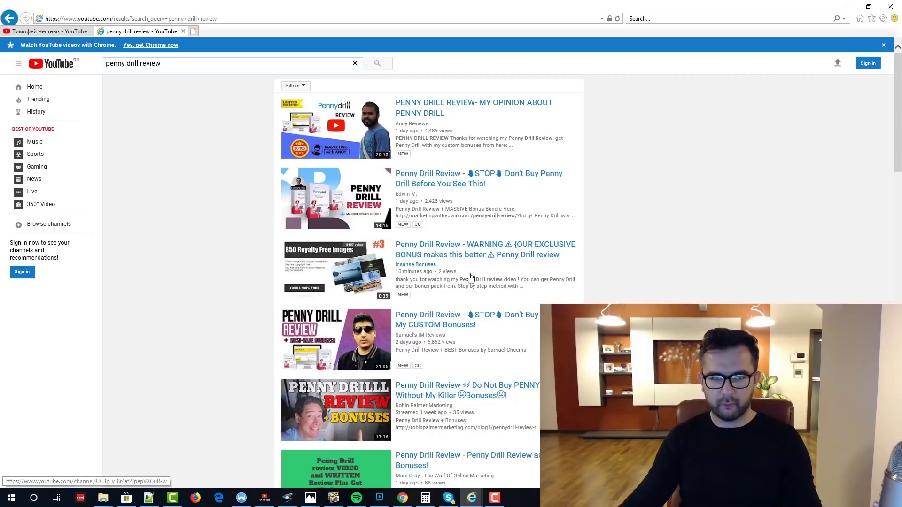
scroll(450, 274, "down", 4)
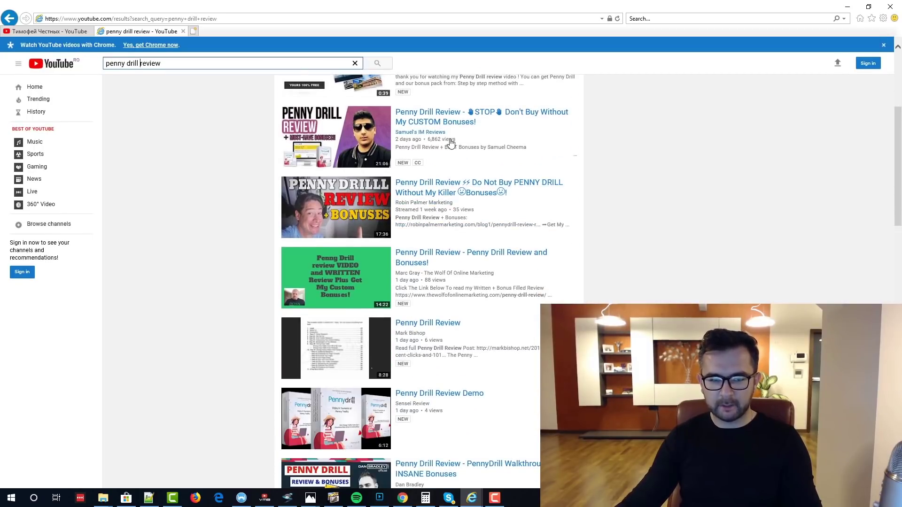
scroll(454, 155, "down", 3)
scroll(457, 132, "down", 1)
scroll(459, 131, "down", 3)
scroll(459, 132, "down", 2)
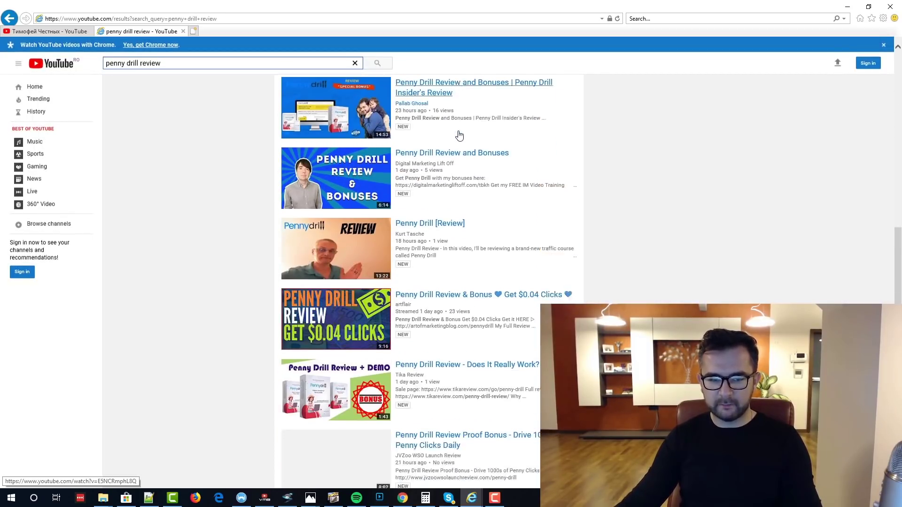
scroll(459, 134, "down", 2)
scroll(460, 136, "down", 1)
scroll(459, 138, "down", 3)
scroll(458, 141, "down", 3)
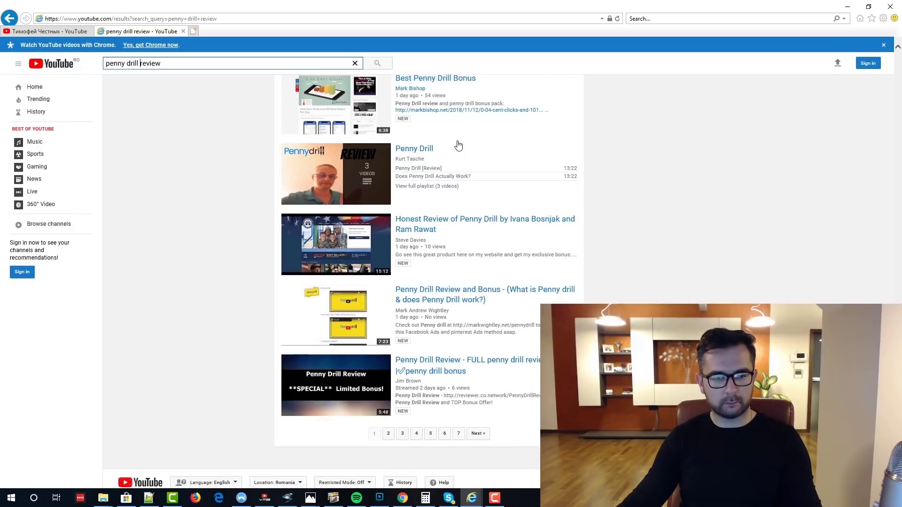
- Scroll back up to the channel's Penny Drill video ranked third, then return to the uploads page
scroll(457, 145, "up", 5)
scroll(451, 160, "up", 7)
scroll(445, 177, "up", 9)
scroll(433, 179, "up", 2)
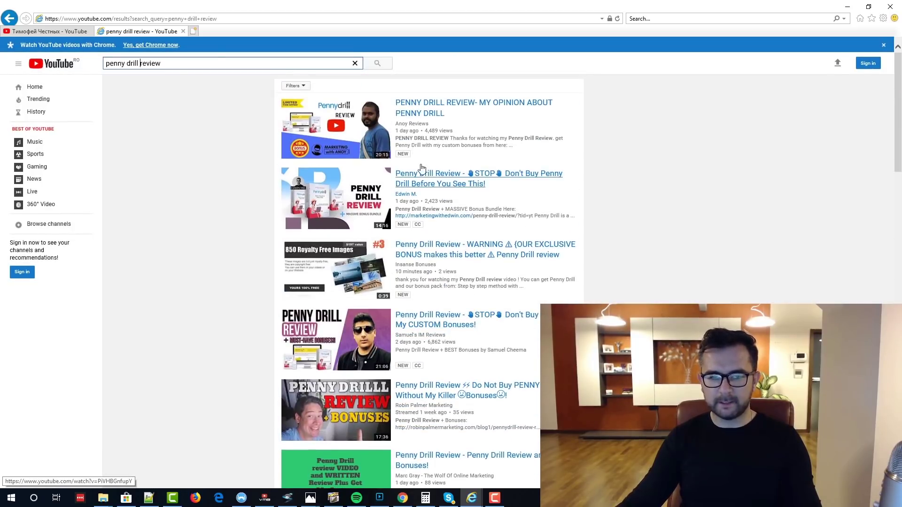
left_click(54, 32)
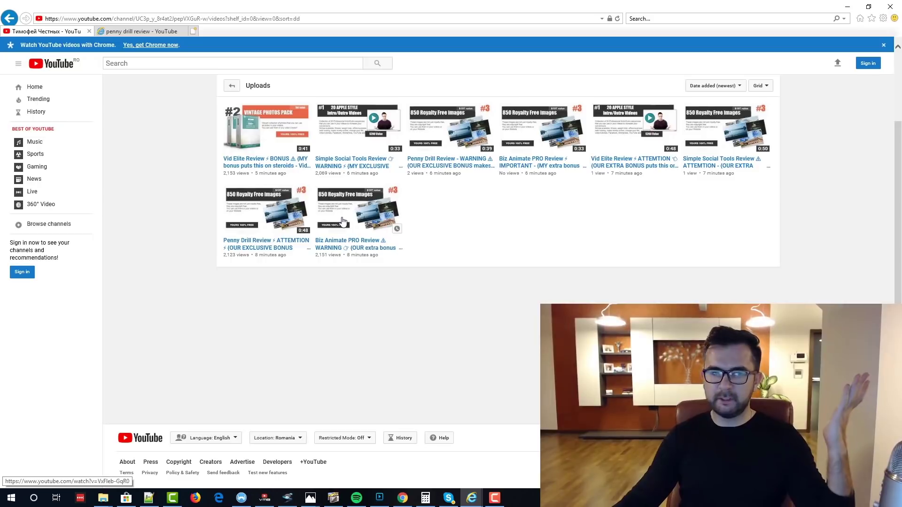
mouse_move(359, 209)
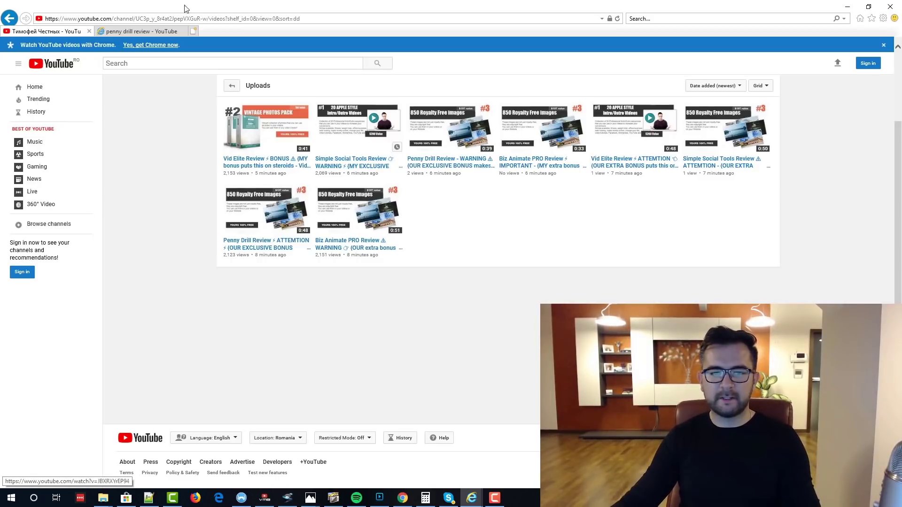
- Search YouTube for 'simple social tools review' in the search tab
left_click(155, 31)
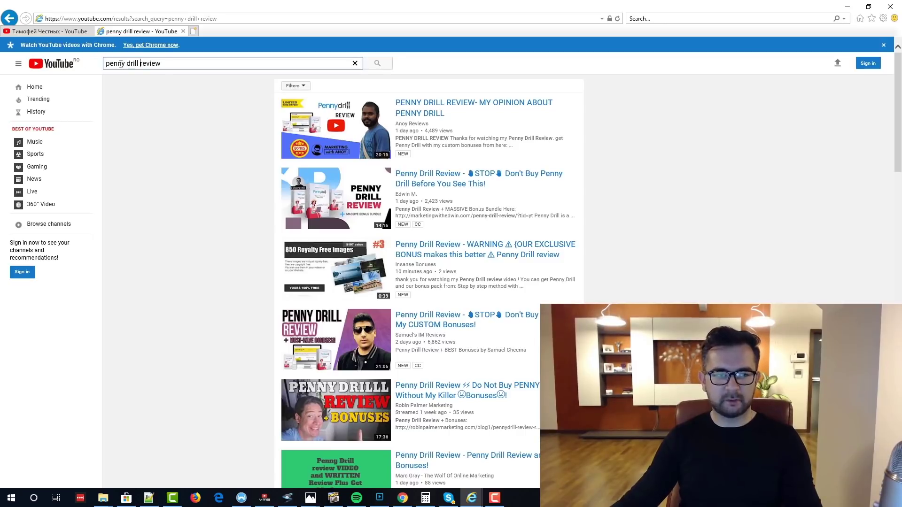
left_click(50, 33)
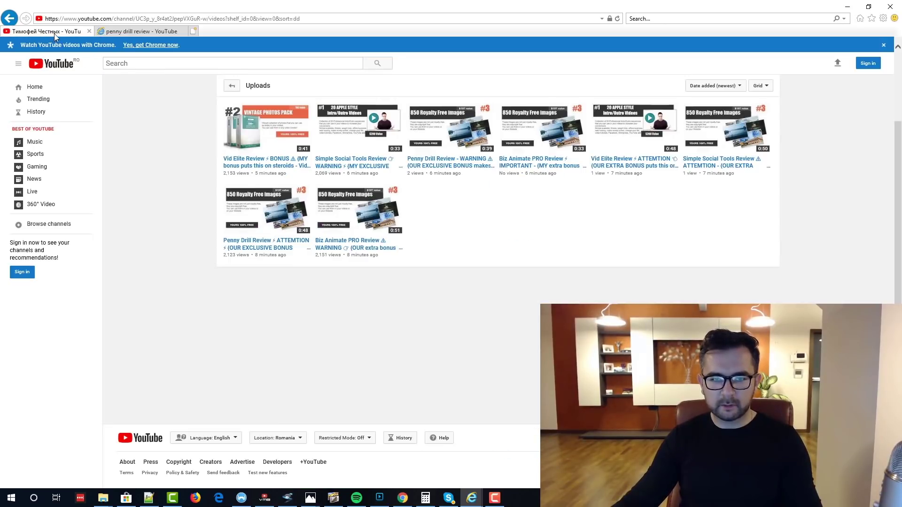
left_click(129, 32)
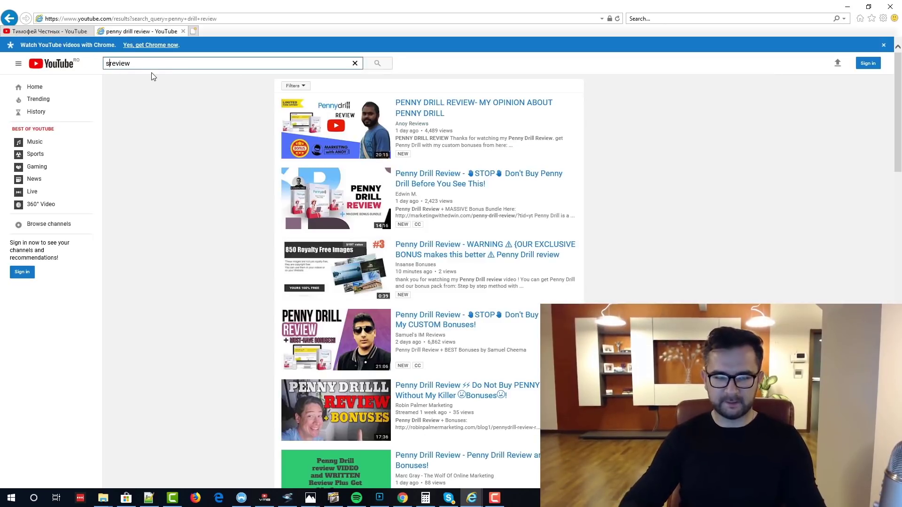
type("imple social too")
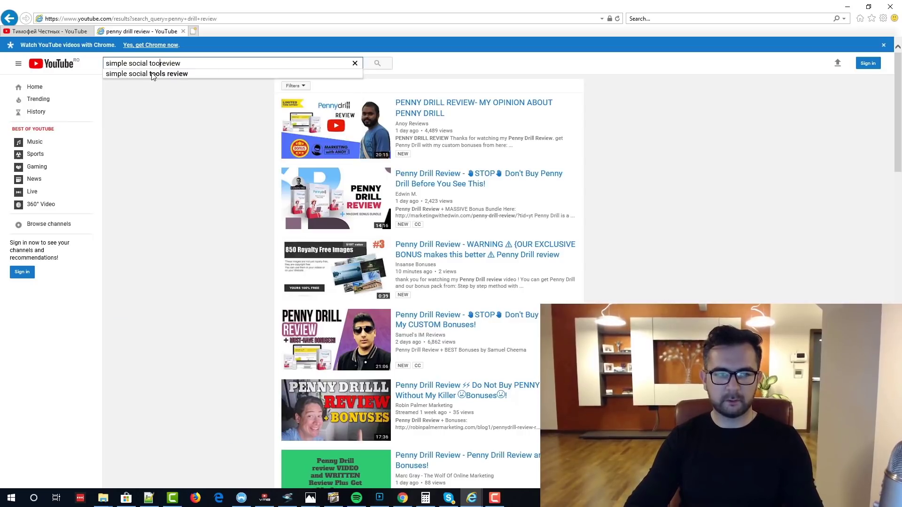
type("ls")
key("Return")
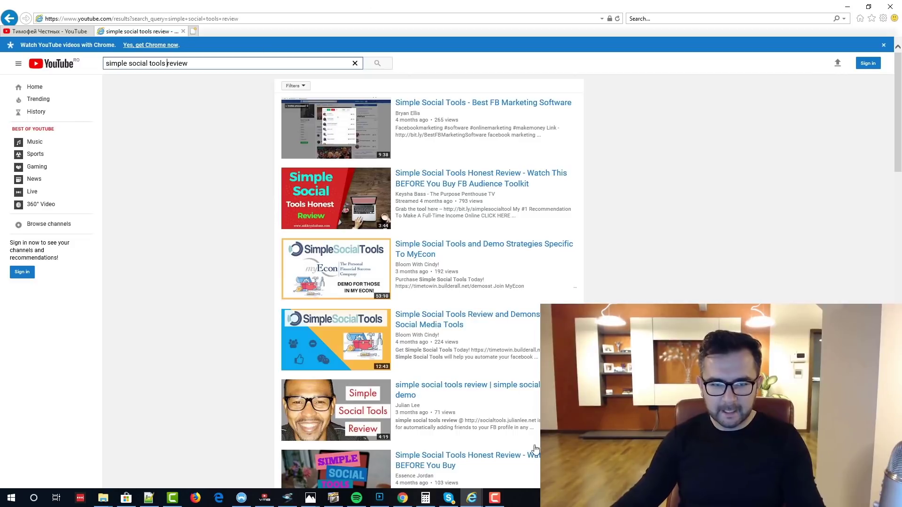
- Scroll through the first page of 'simple social tools review' results, which lists the channel's video
scroll(484, 303, "down", 5)
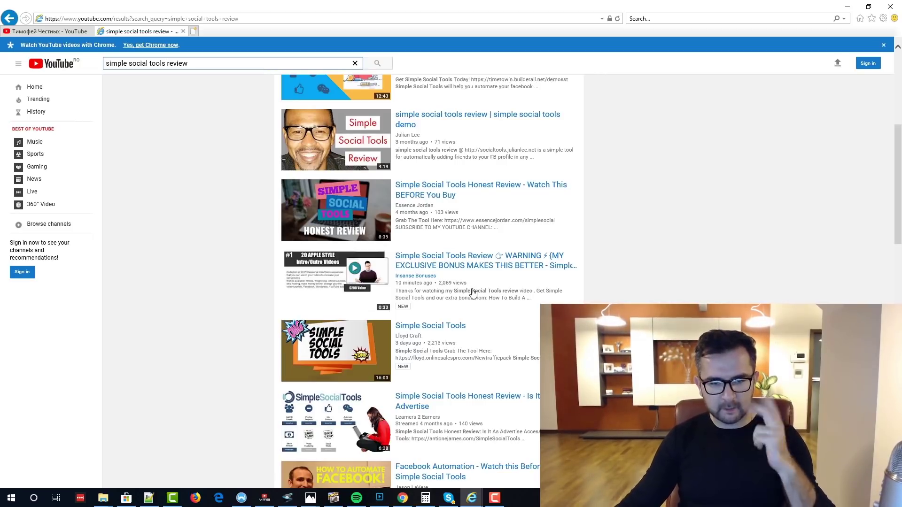
scroll(472, 291, "down", 3)
scroll(470, 282, "down", 3)
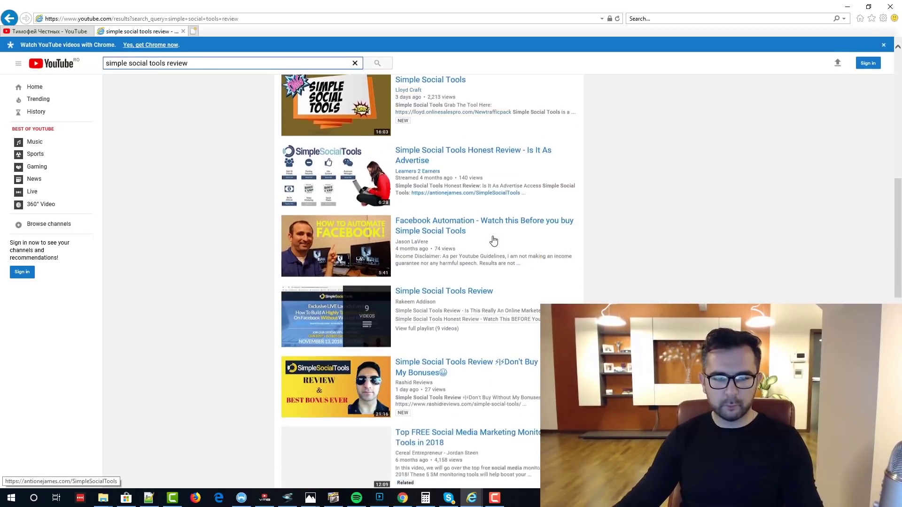
scroll(493, 244, "down", 2)
scroll(493, 244, "down", 4)
scroll(493, 247, "down", 2)
scroll(492, 253, "down", 3)
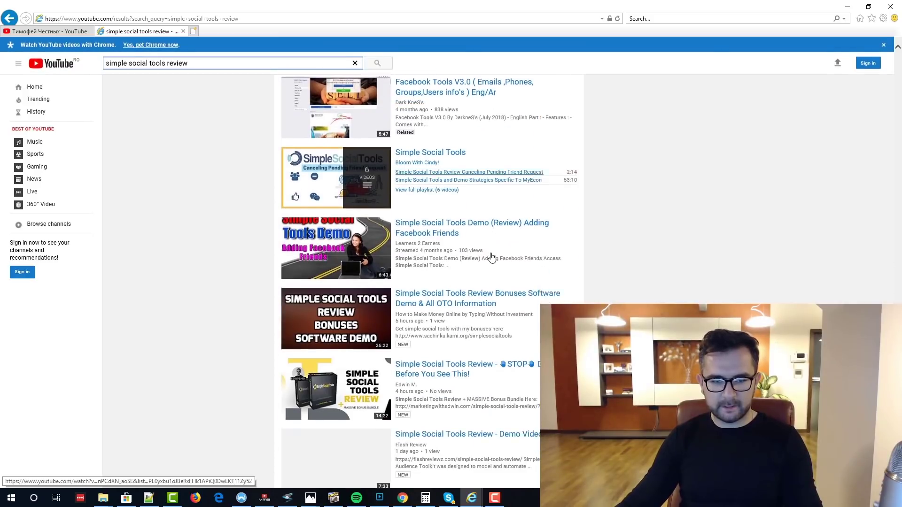
scroll(491, 262, "down", 2)
scroll(491, 262, "down", 1)
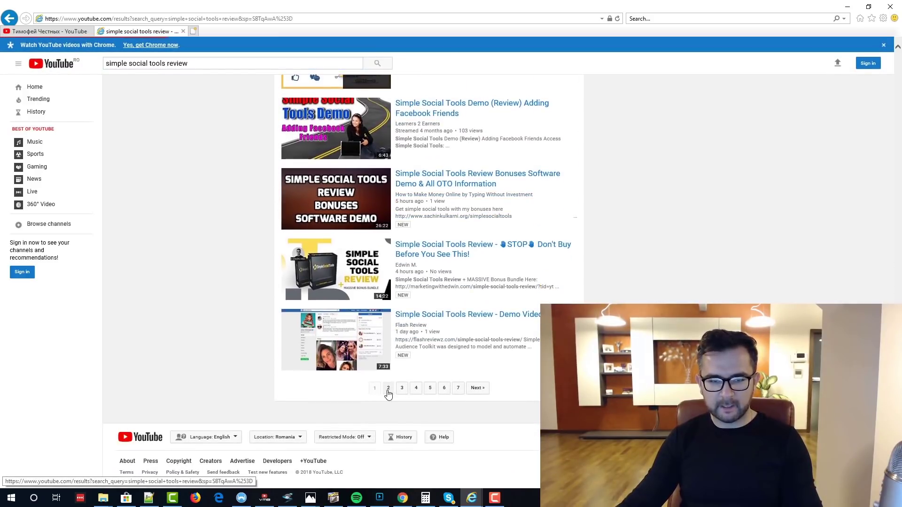
- View page 2 of the results, then return to the channel uploads page
left_click(388, 388)
scroll(513, 277, "down", 2)
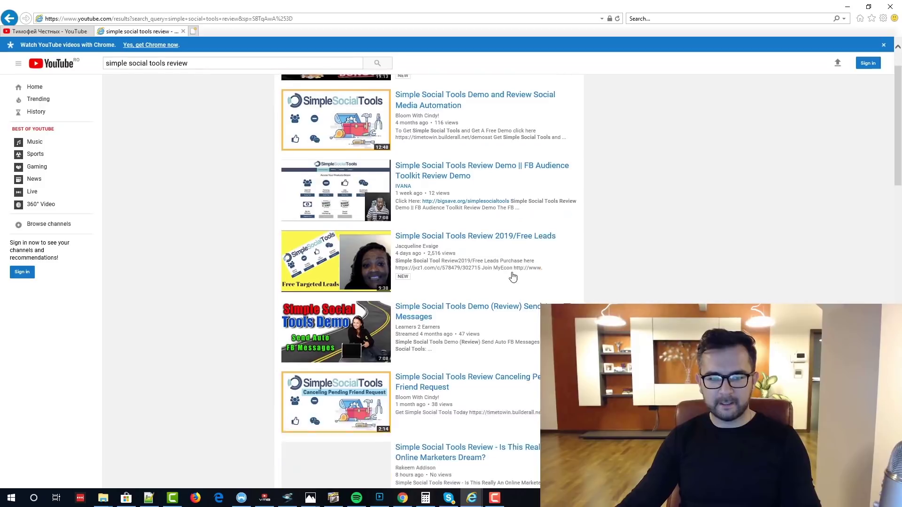
scroll(512, 277, "down", 5)
left_click(55, 32)
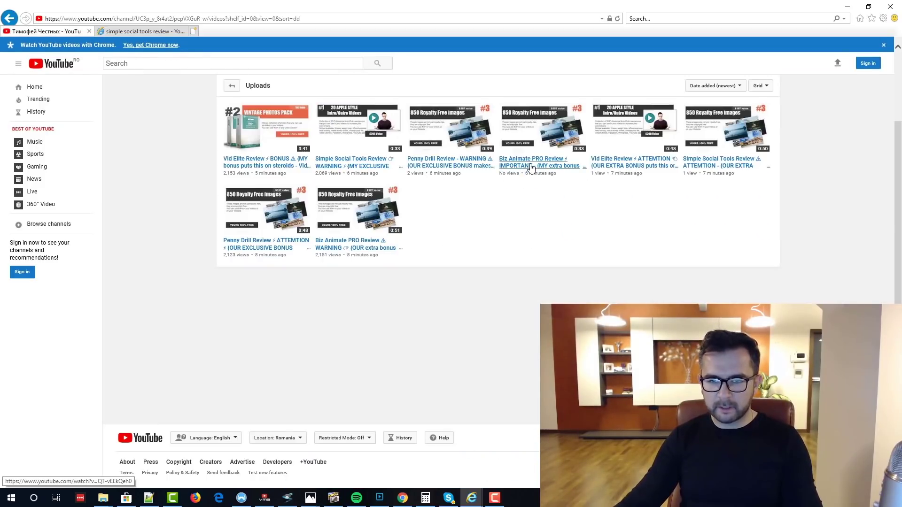
- Replace the search query with 'biz animate pro review' and run the search
left_click(146, 32)
left_click_drag(149, 63, 116, 61)
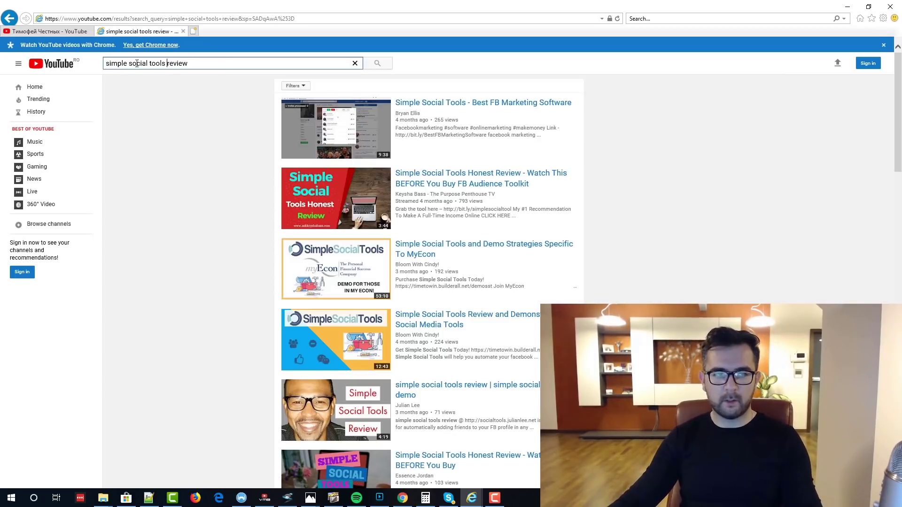
key("ctrl+a")
left_click(113, 64)
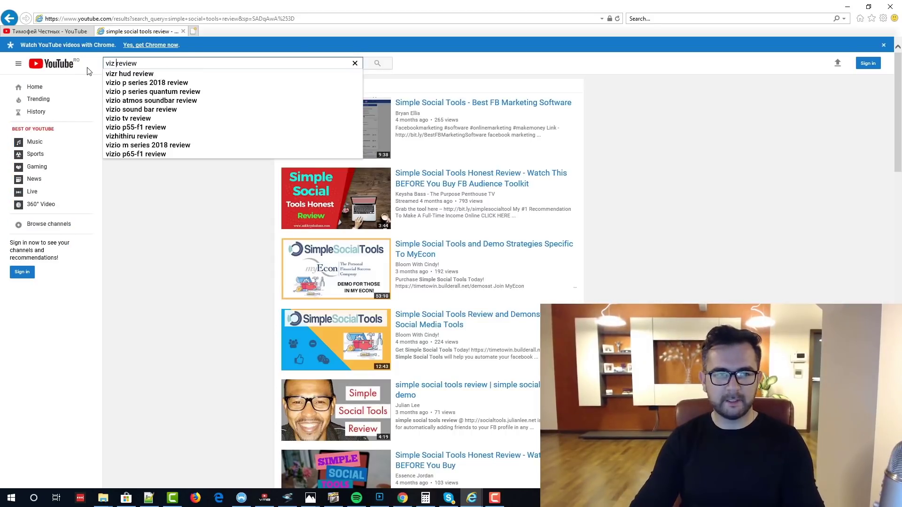
type("biz a")
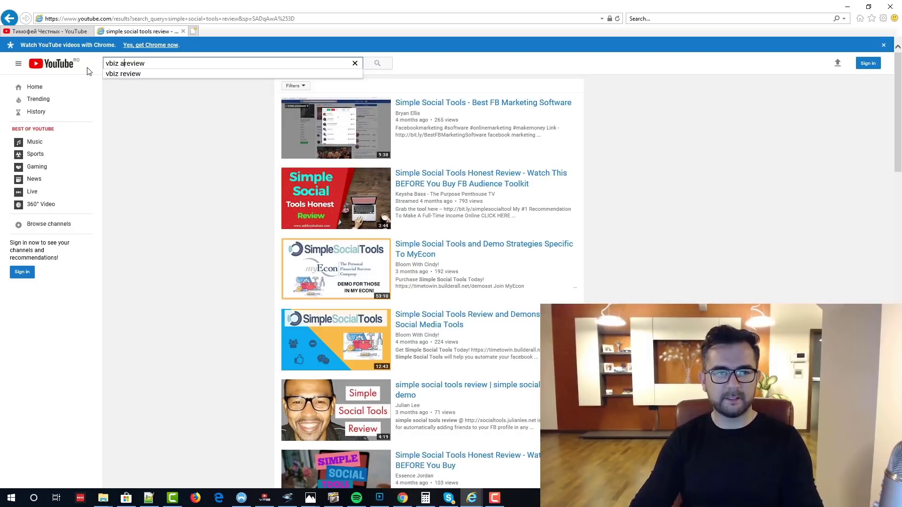
key("ctrl+a")
type("biz an")
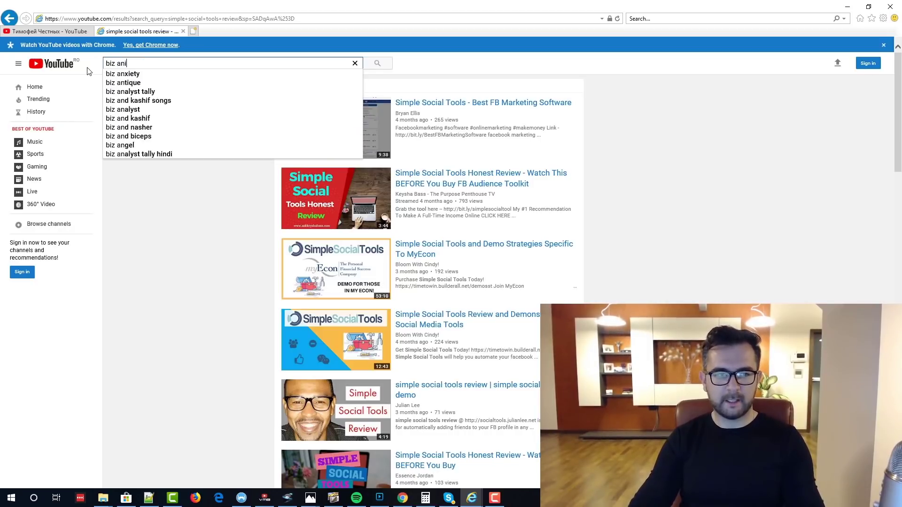
type("imate pro review")
key("Return")
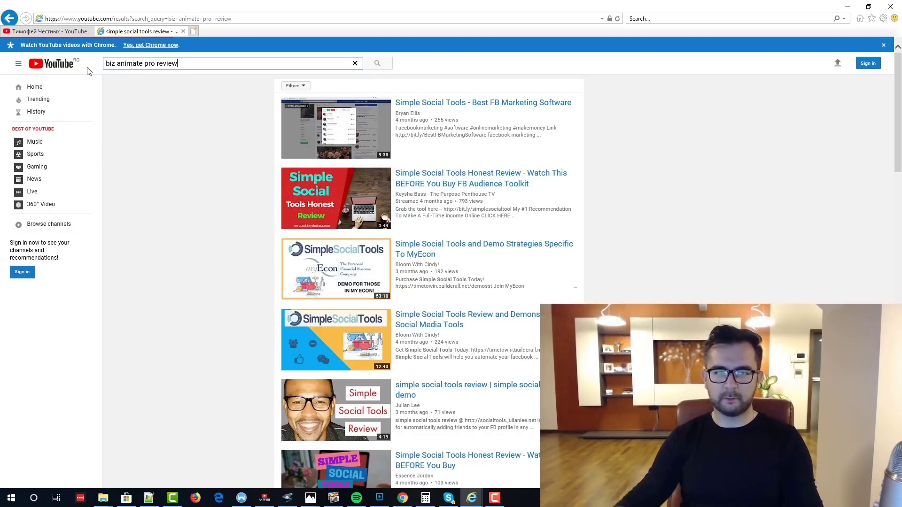